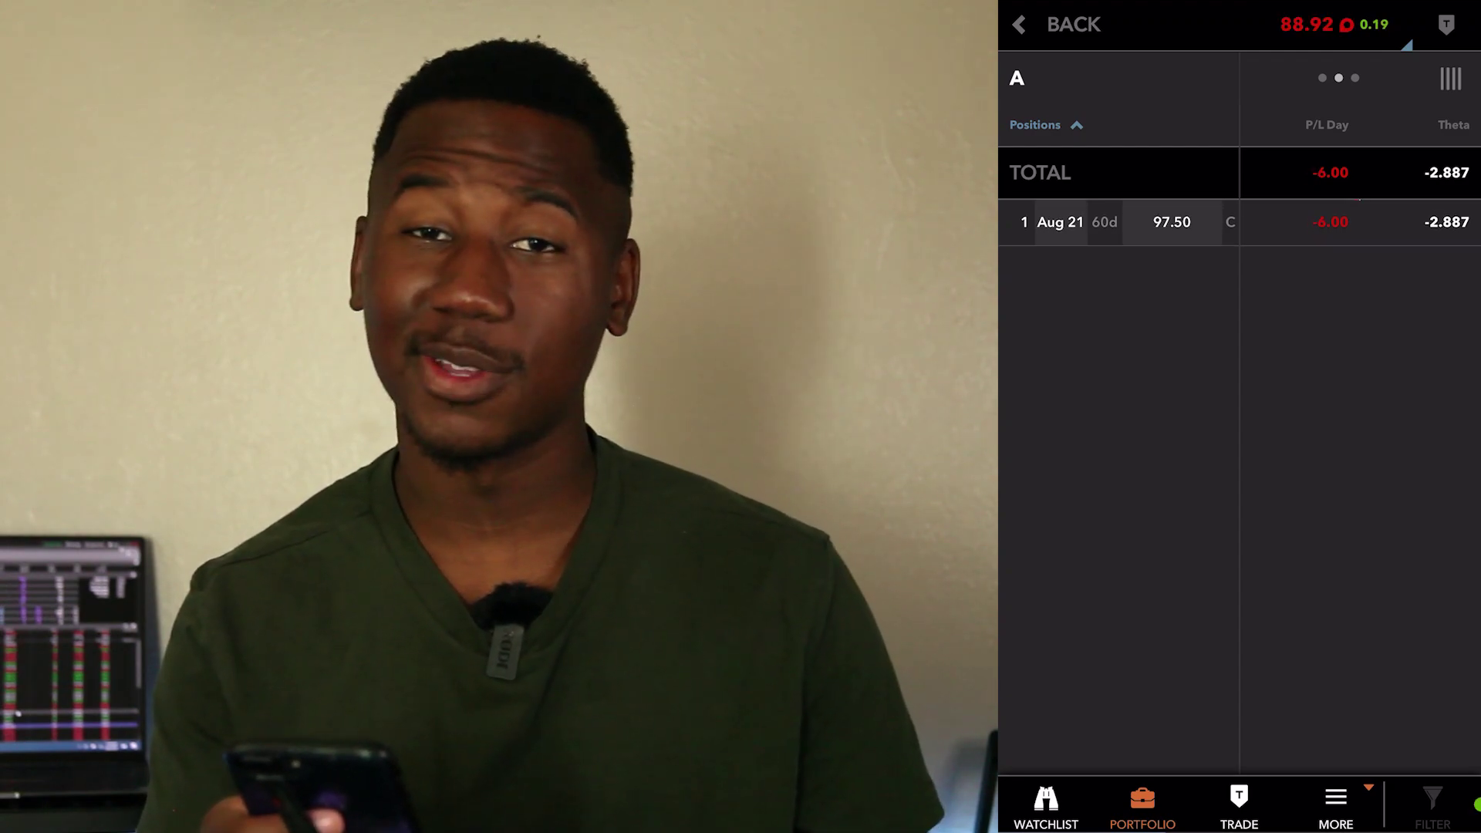
Scroll through the Aug 21 97.50 call position columns, return to the portfolio list, and bring up More.
scroll(1359, 196, right, 3)
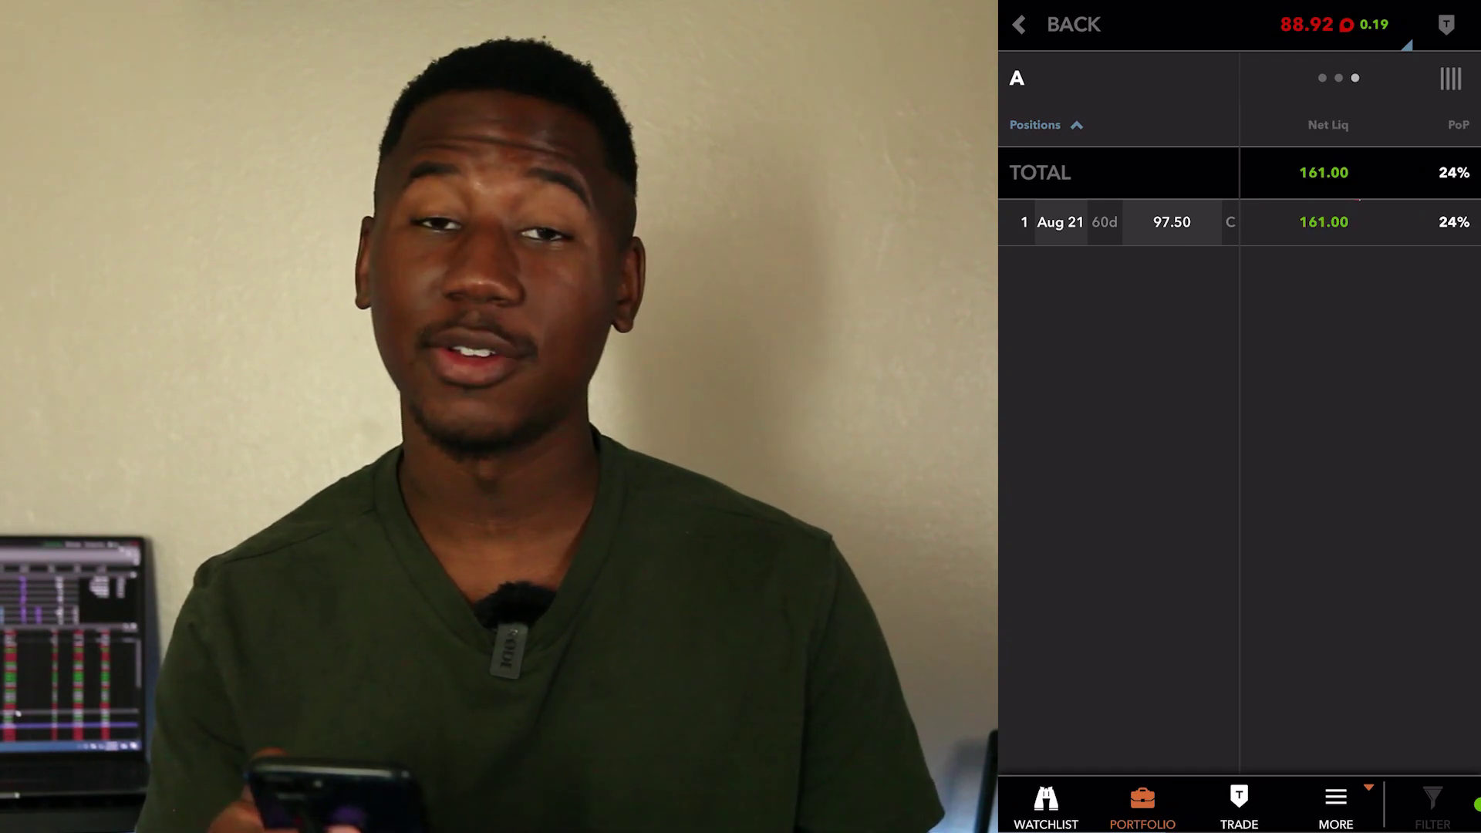
scroll(1359, 197, left, 3)
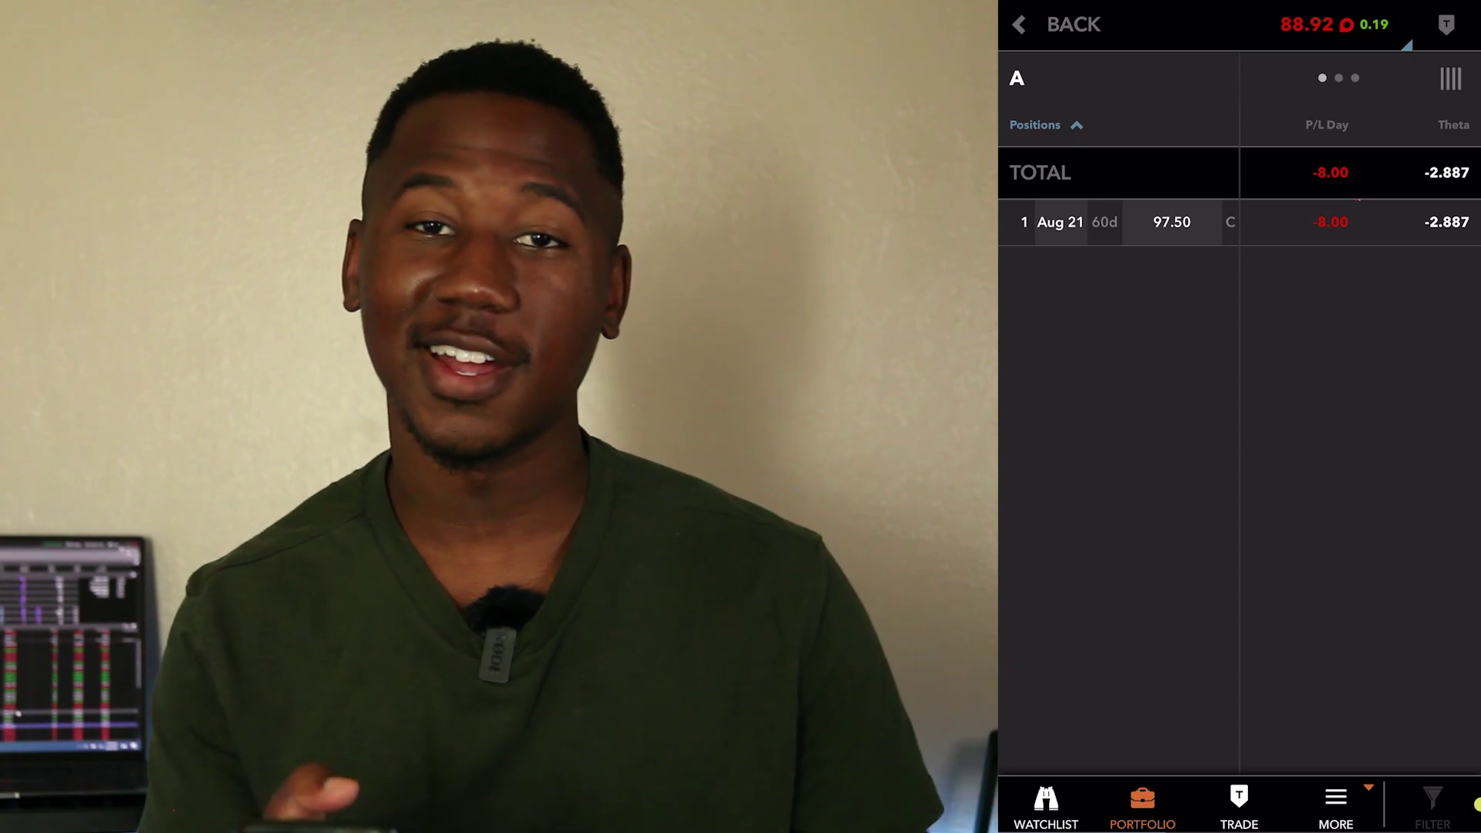
click(1025, 24)
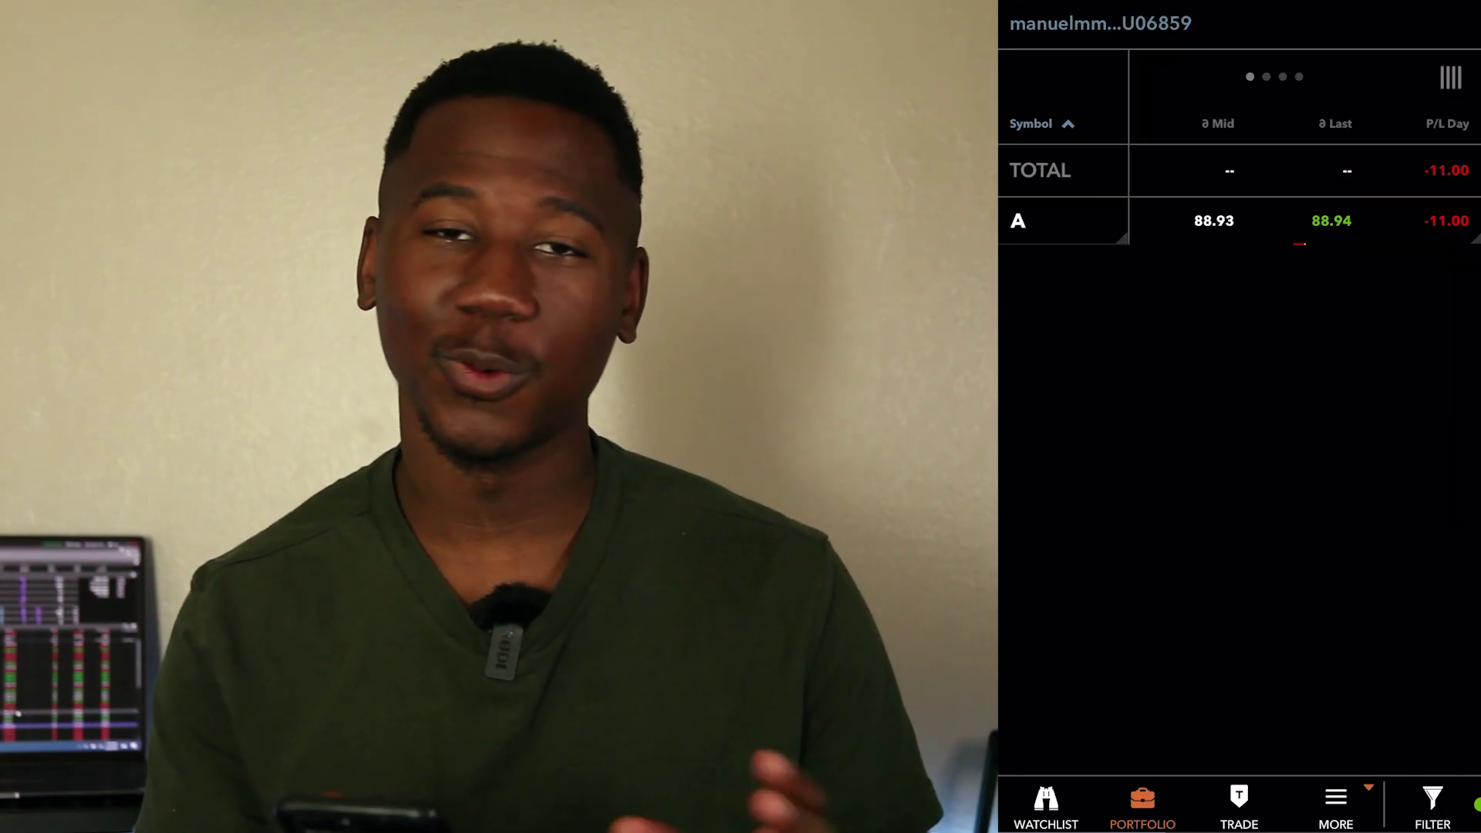
click(1334, 805)
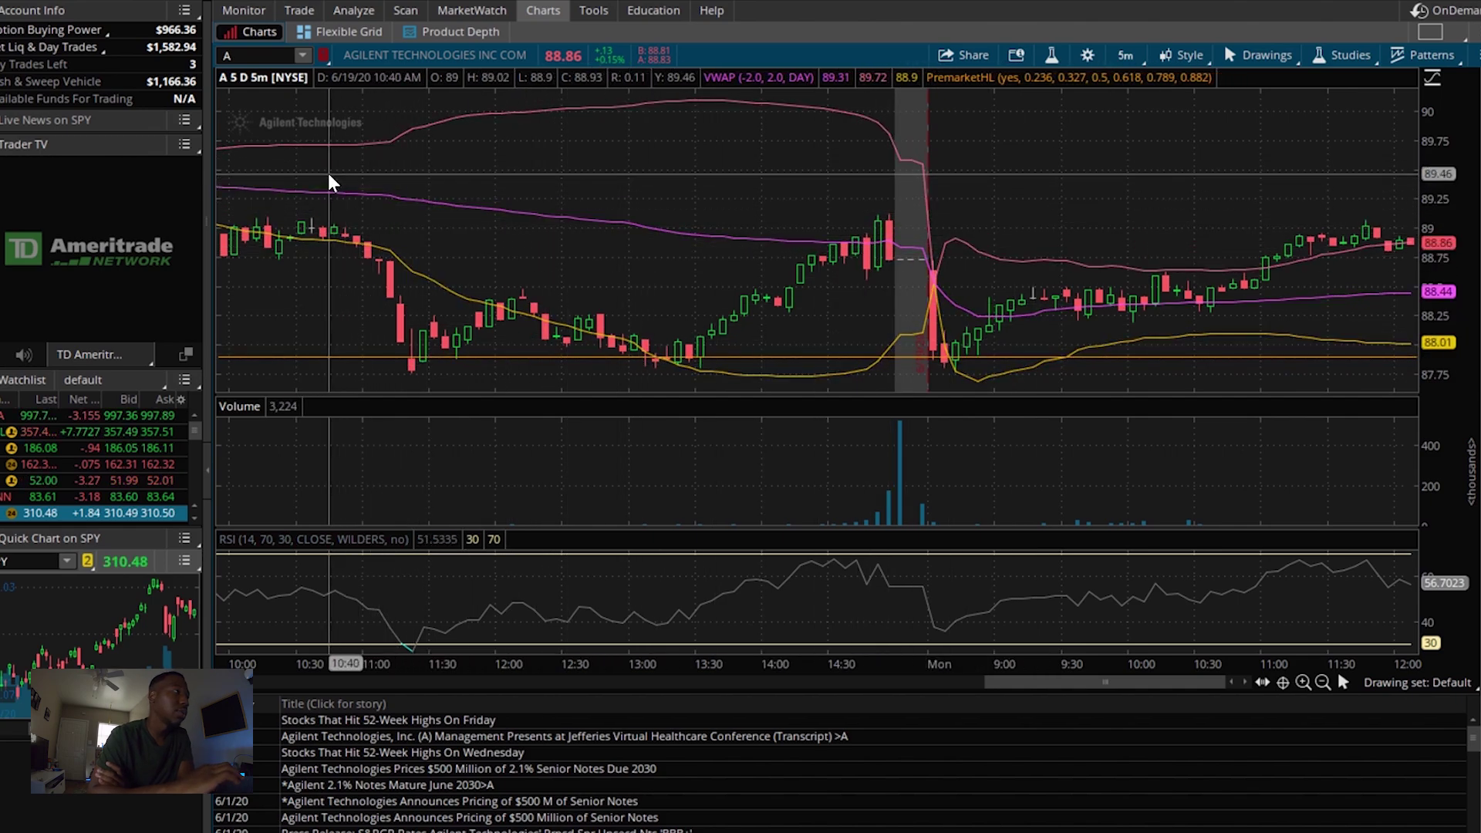
Head to the Scan tab in thinkorswim's top navigation bar.
mouse_move(317, 12)
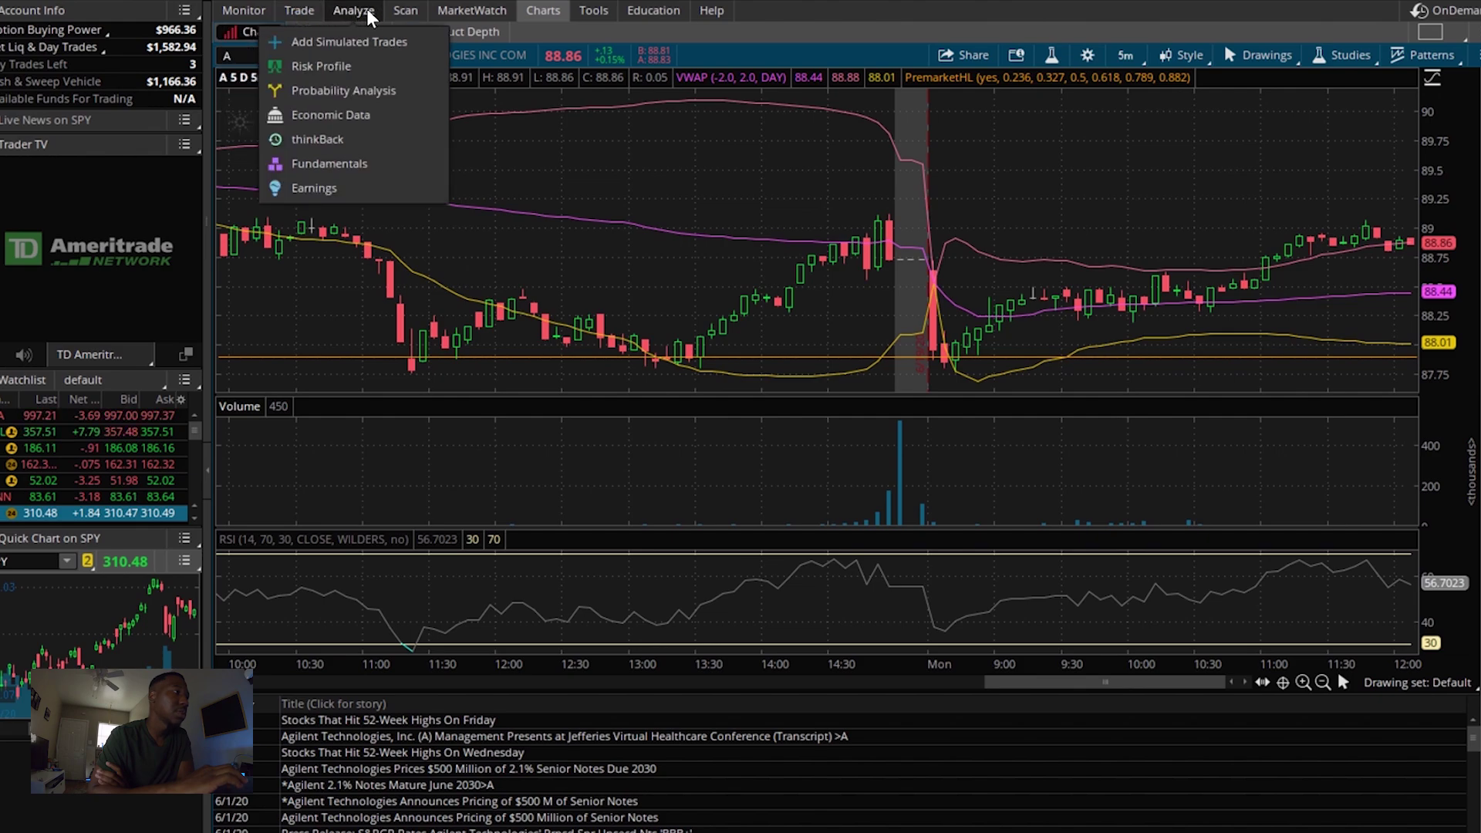
Open Scan > Stock Hacker and keep Sizzle Idx as the stock filter criterion.
click(397, 12)
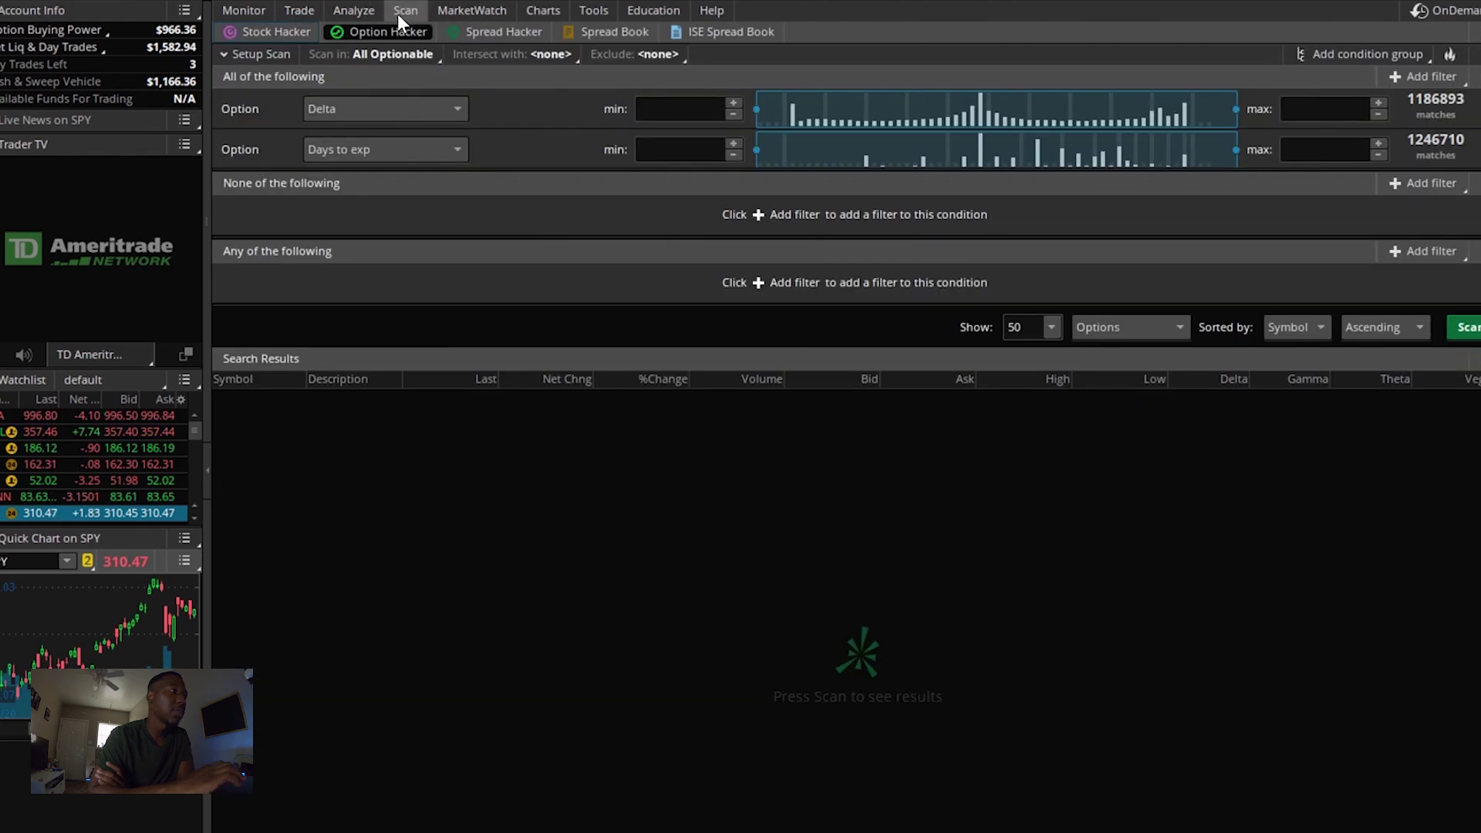
click(285, 31)
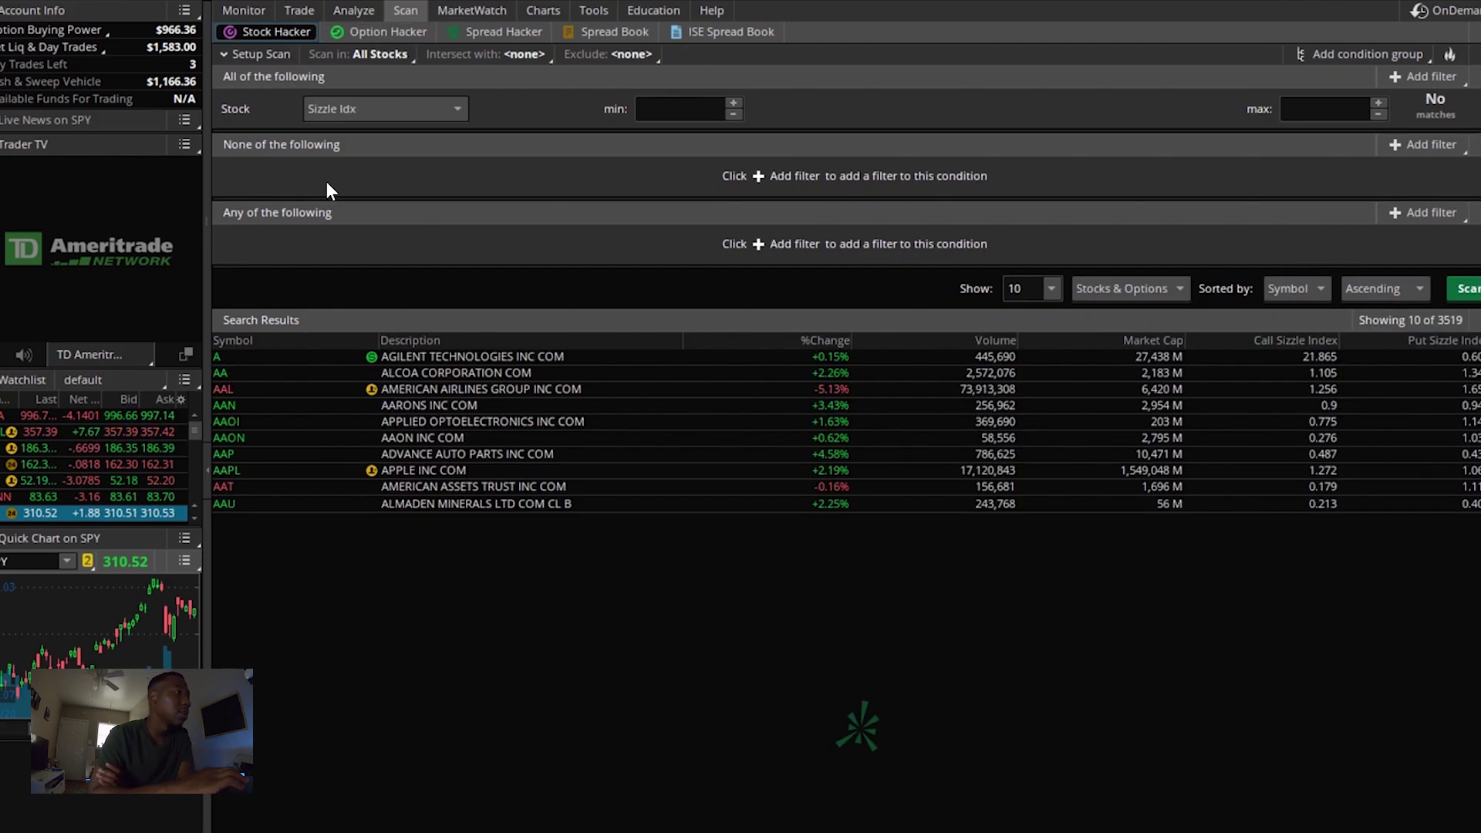
click(398, 113)
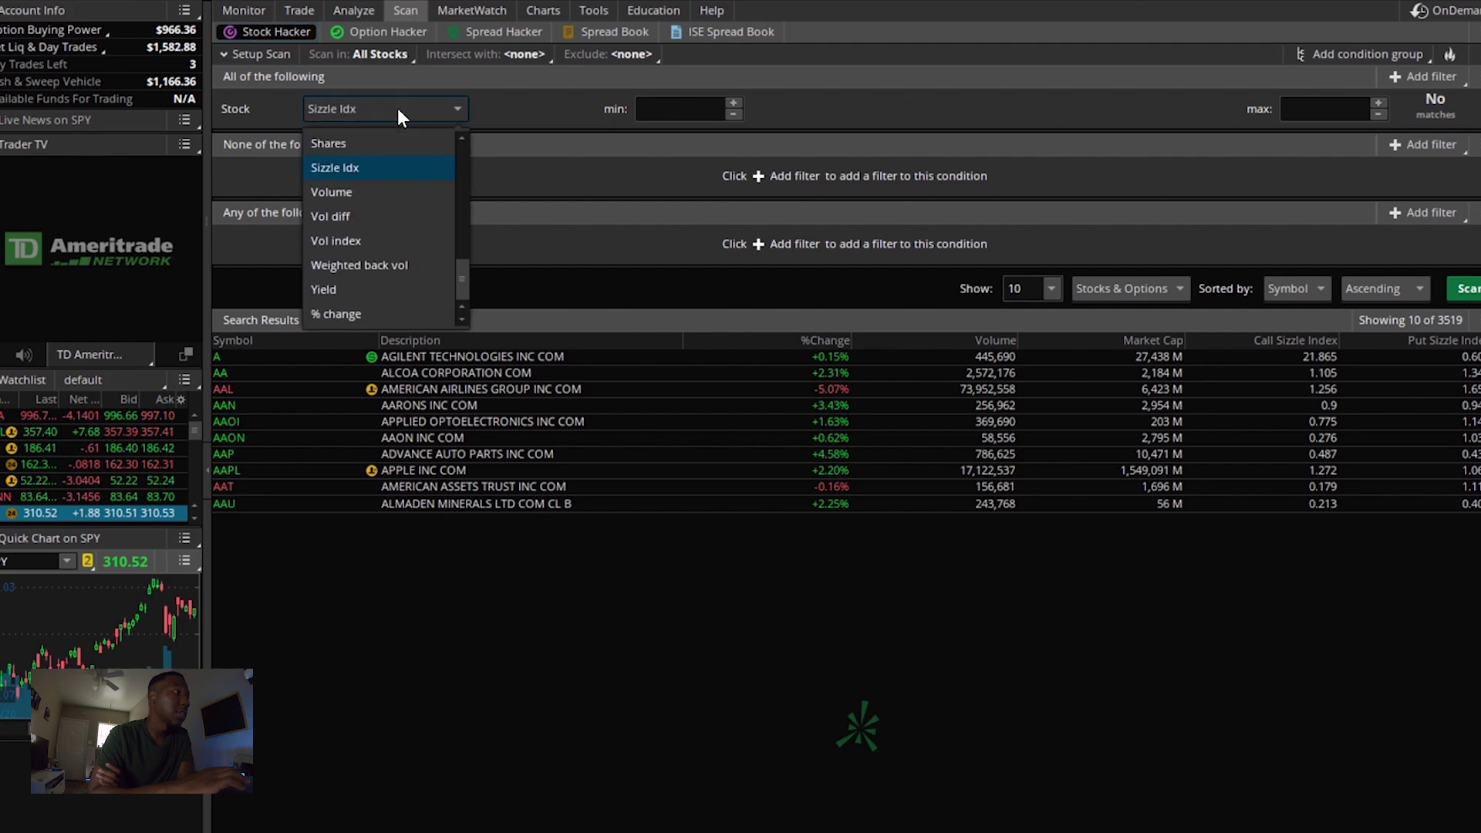
click(405, 173)
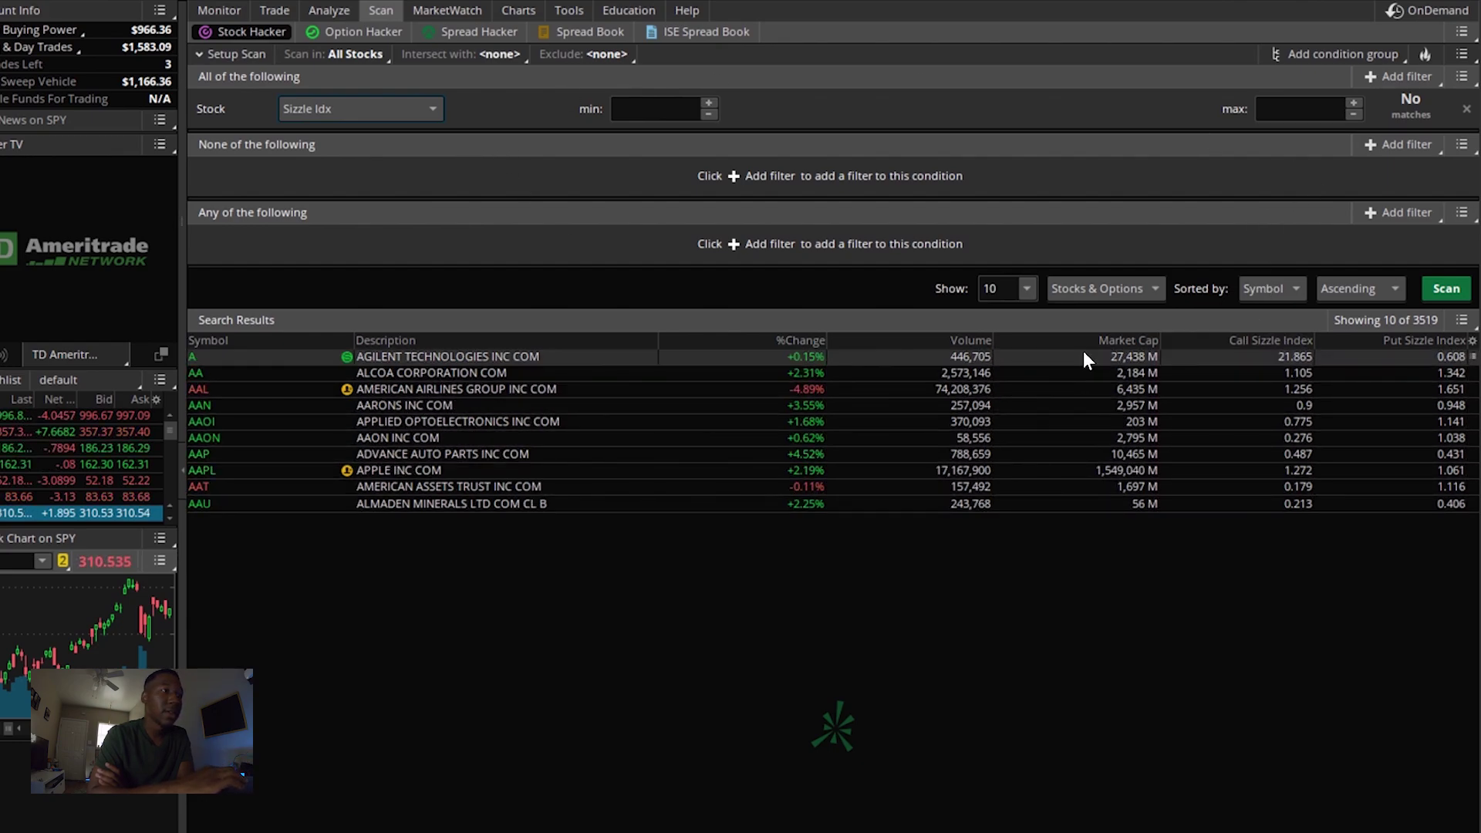
click(1448, 290)
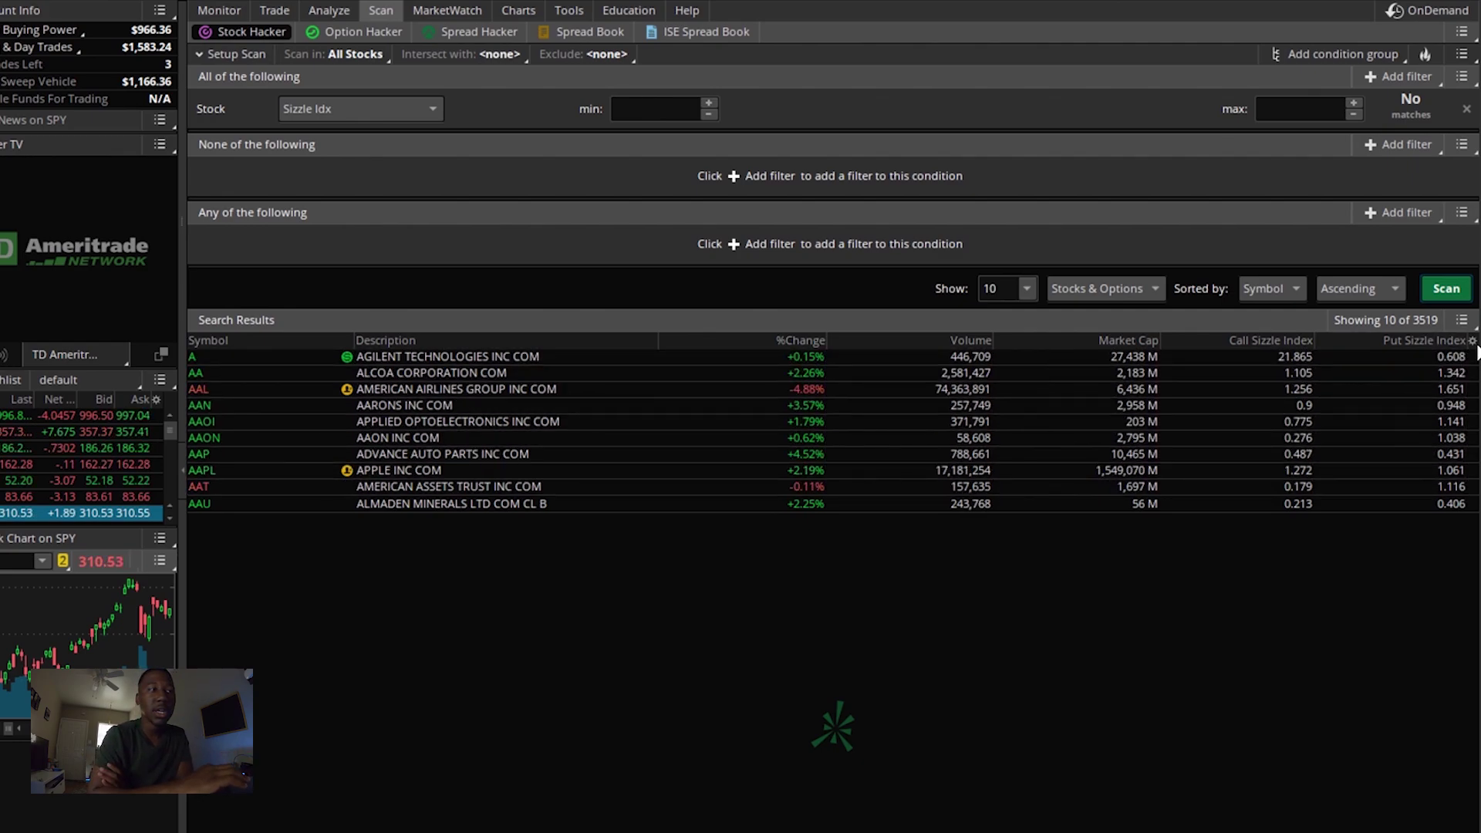
click(1474, 344)
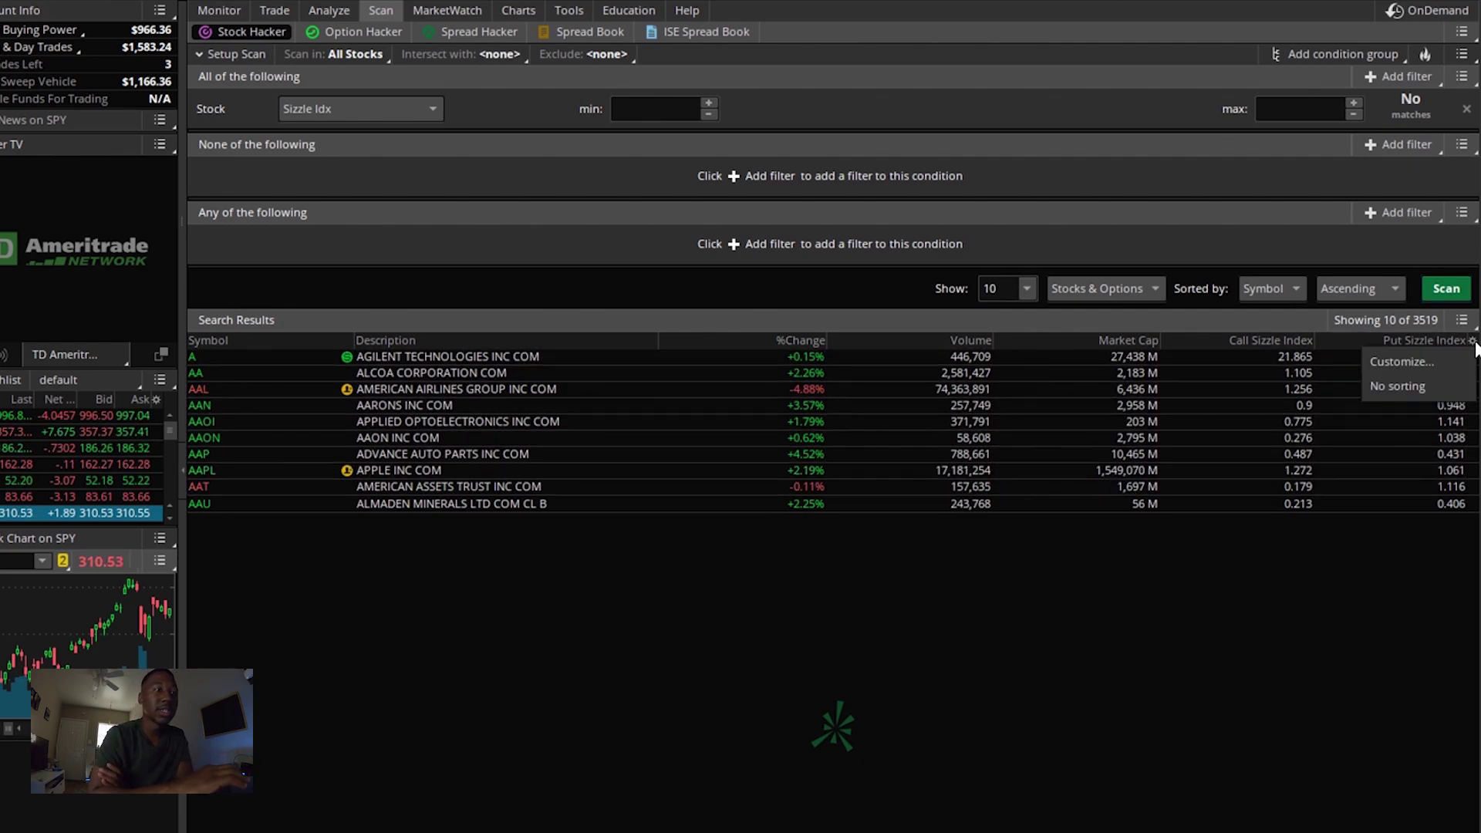
click(1427, 367)
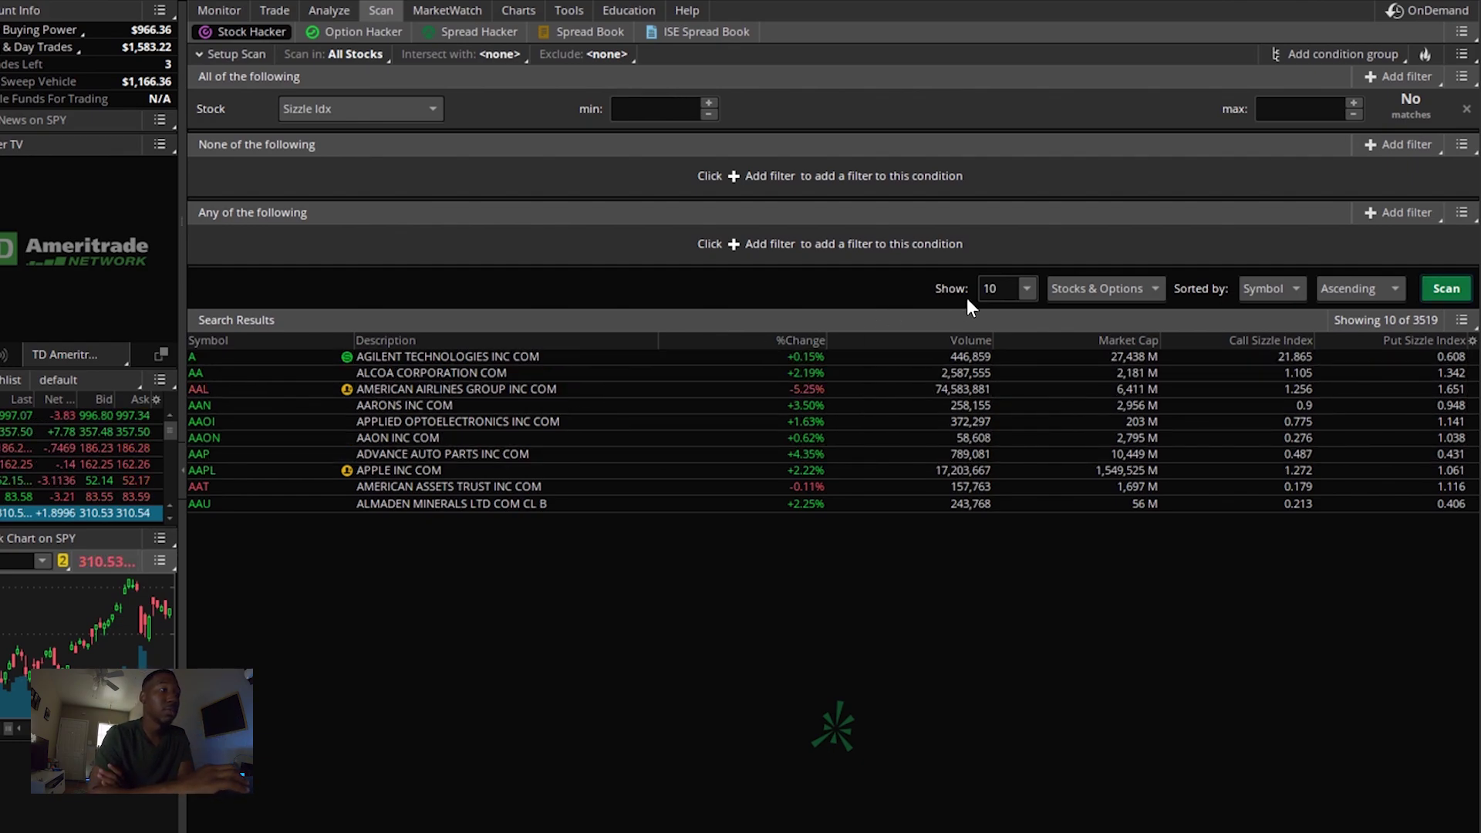
click(1025, 289)
click(1010, 377)
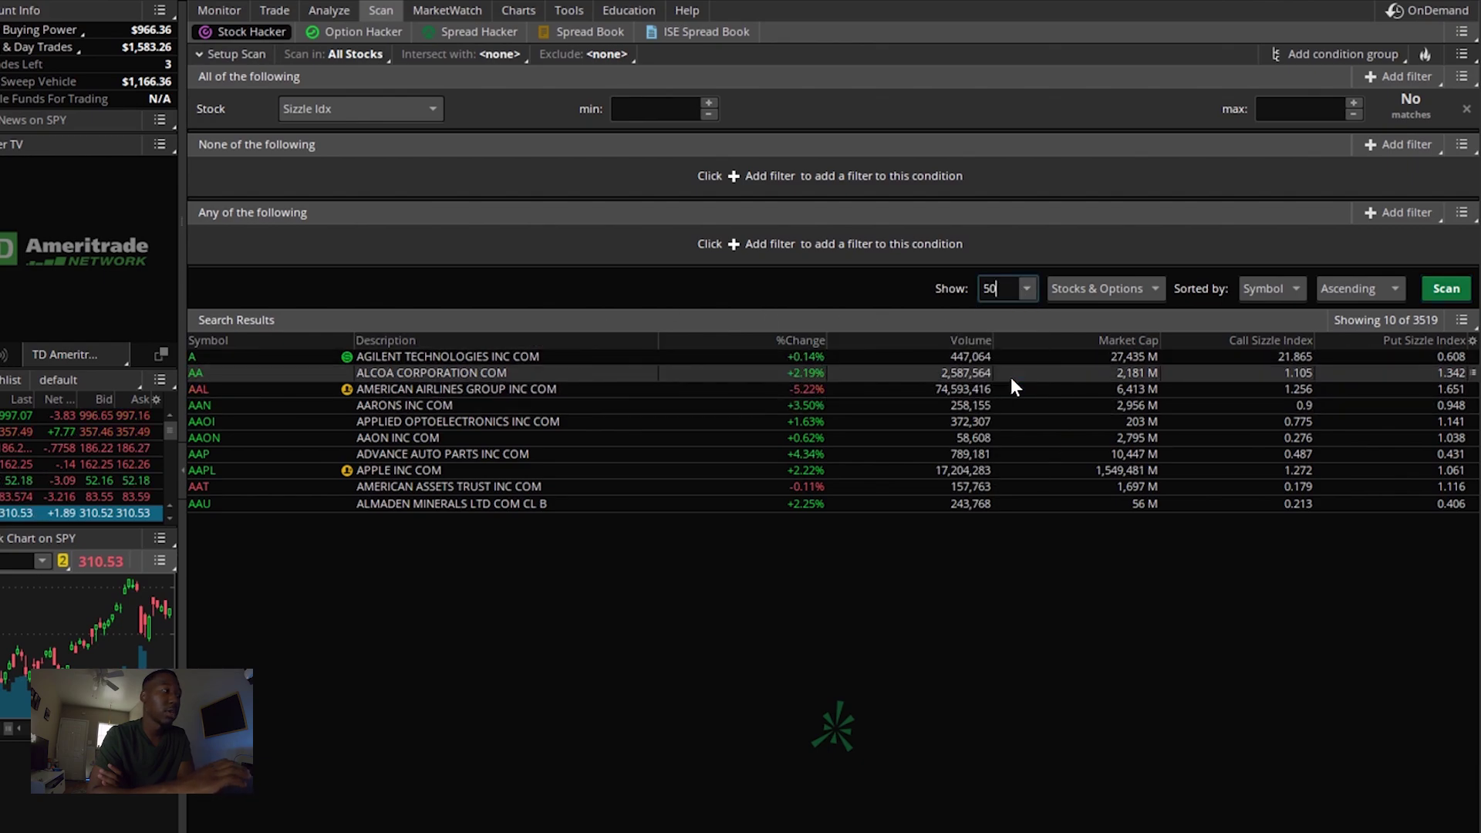
click(1454, 297)
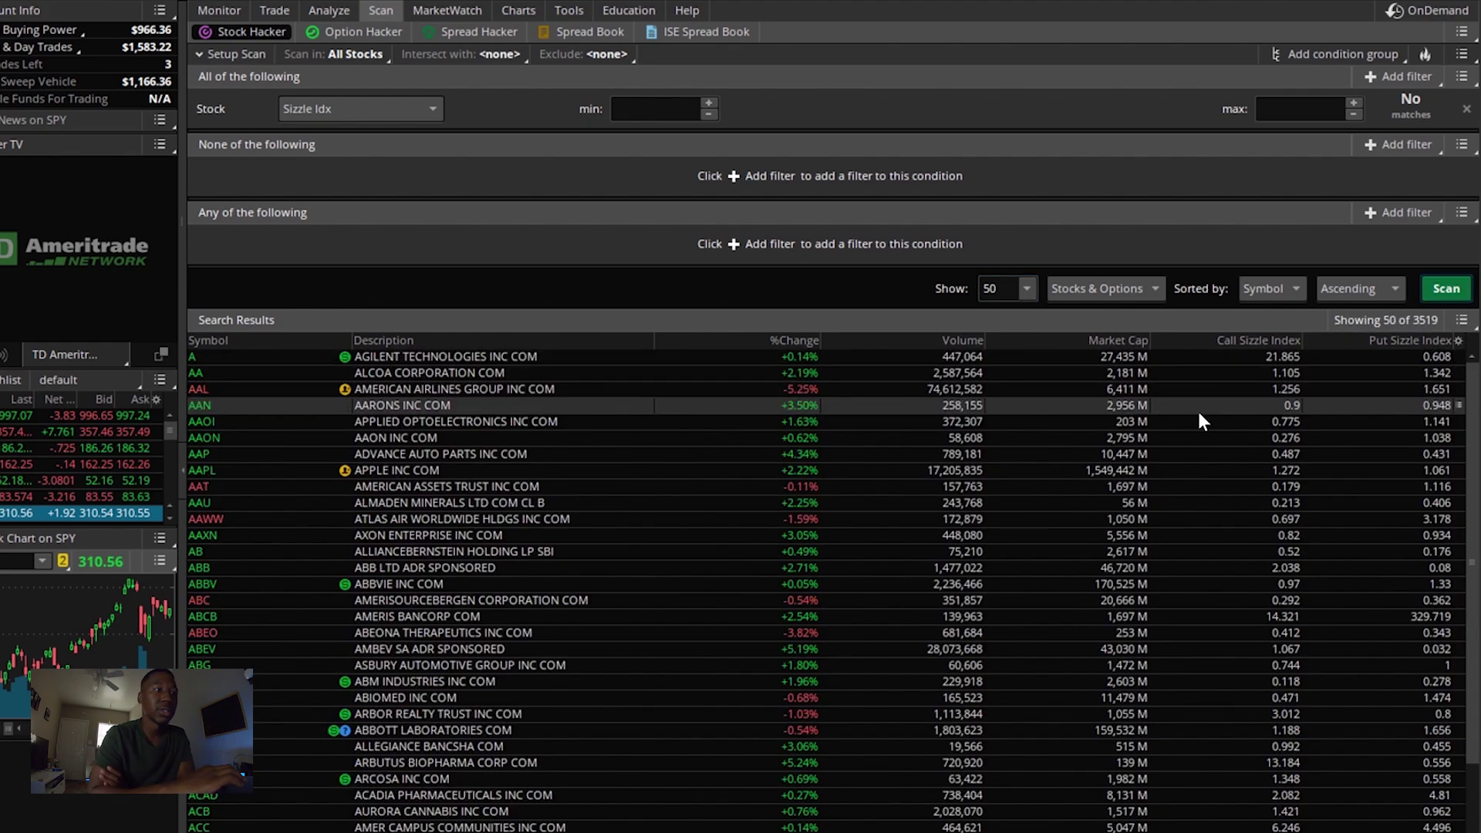
click(1026, 289)
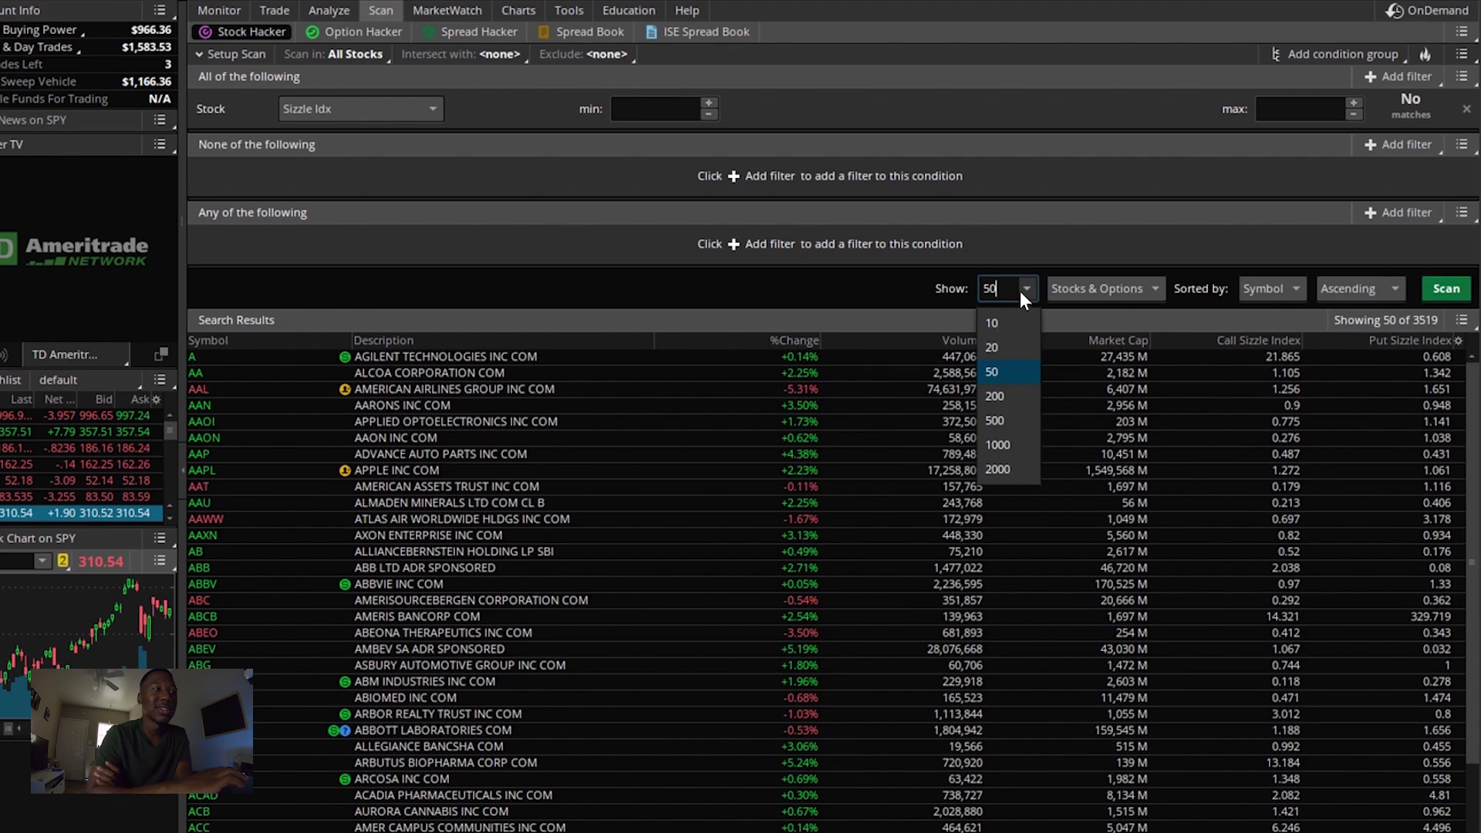
click(1012, 322)
click(1448, 294)
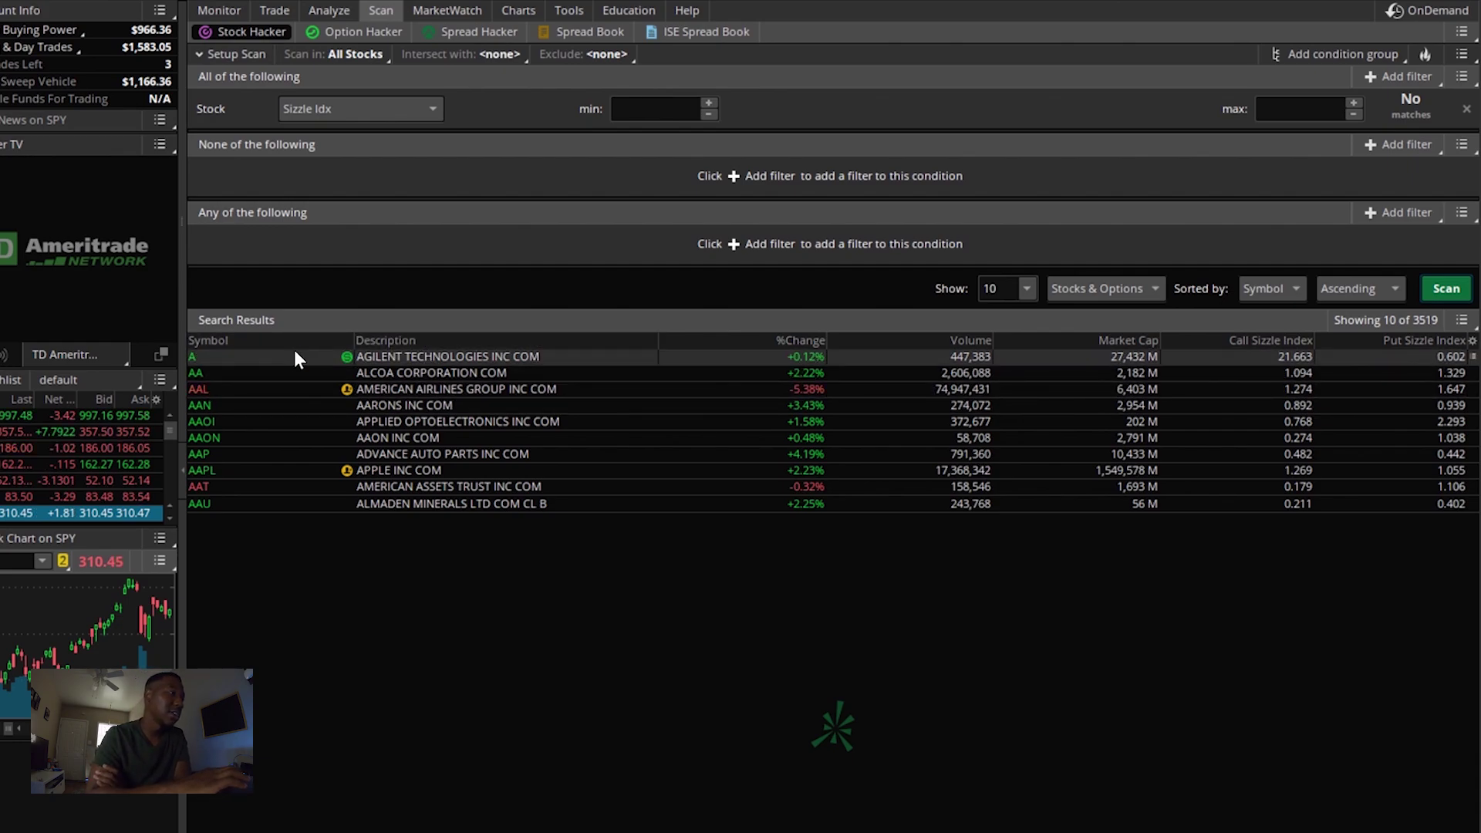
View Monitor's Activity and Positions, then open Trade with Agilent's option chain.
click(230, 8)
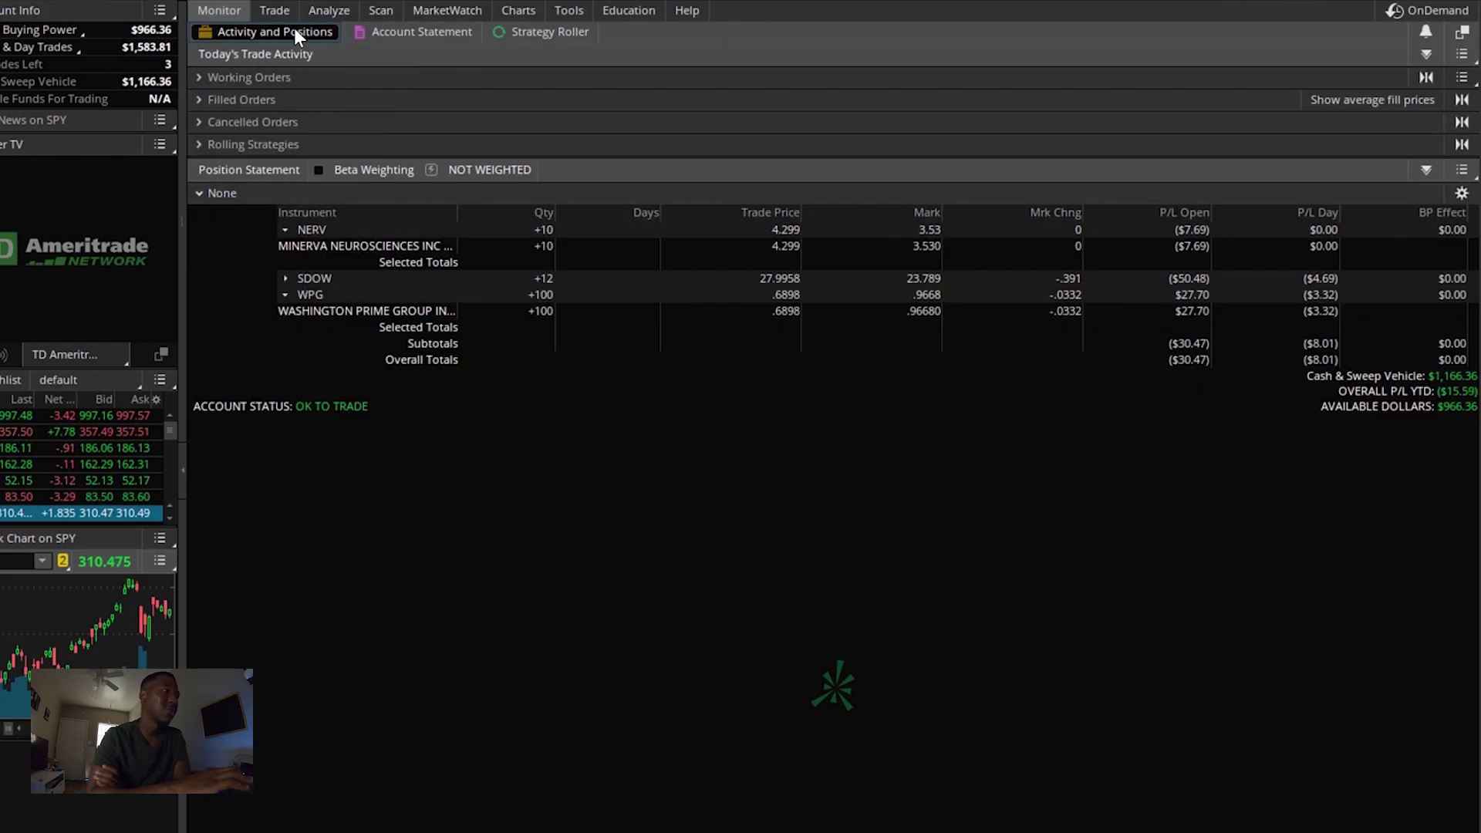
click(272, 10)
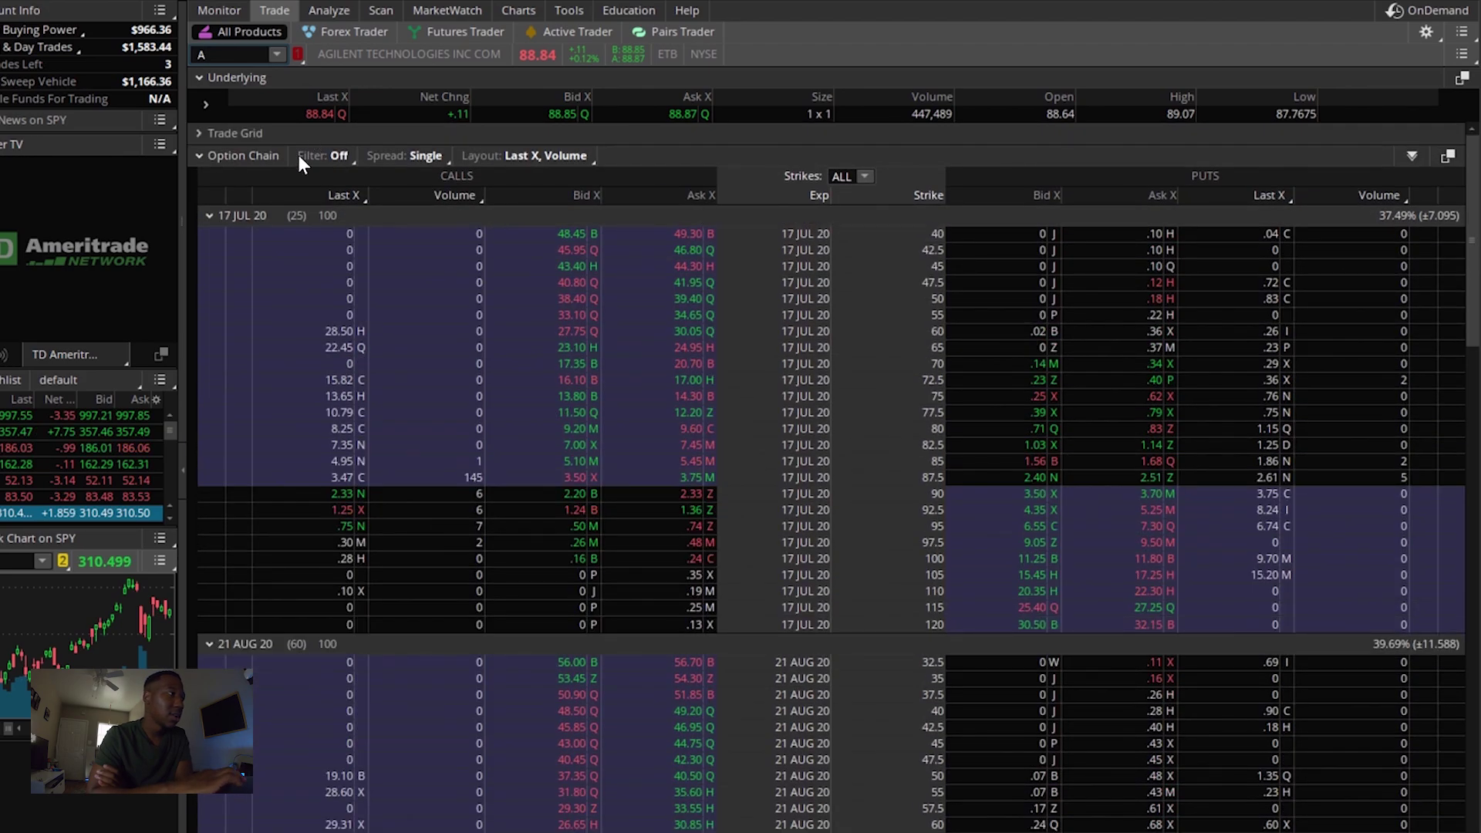
Collapse the 17 JUL 20 and 21 AUG 20 expirations and Time & Sales, then re-expand 17 JUL 20.
click(210, 216)
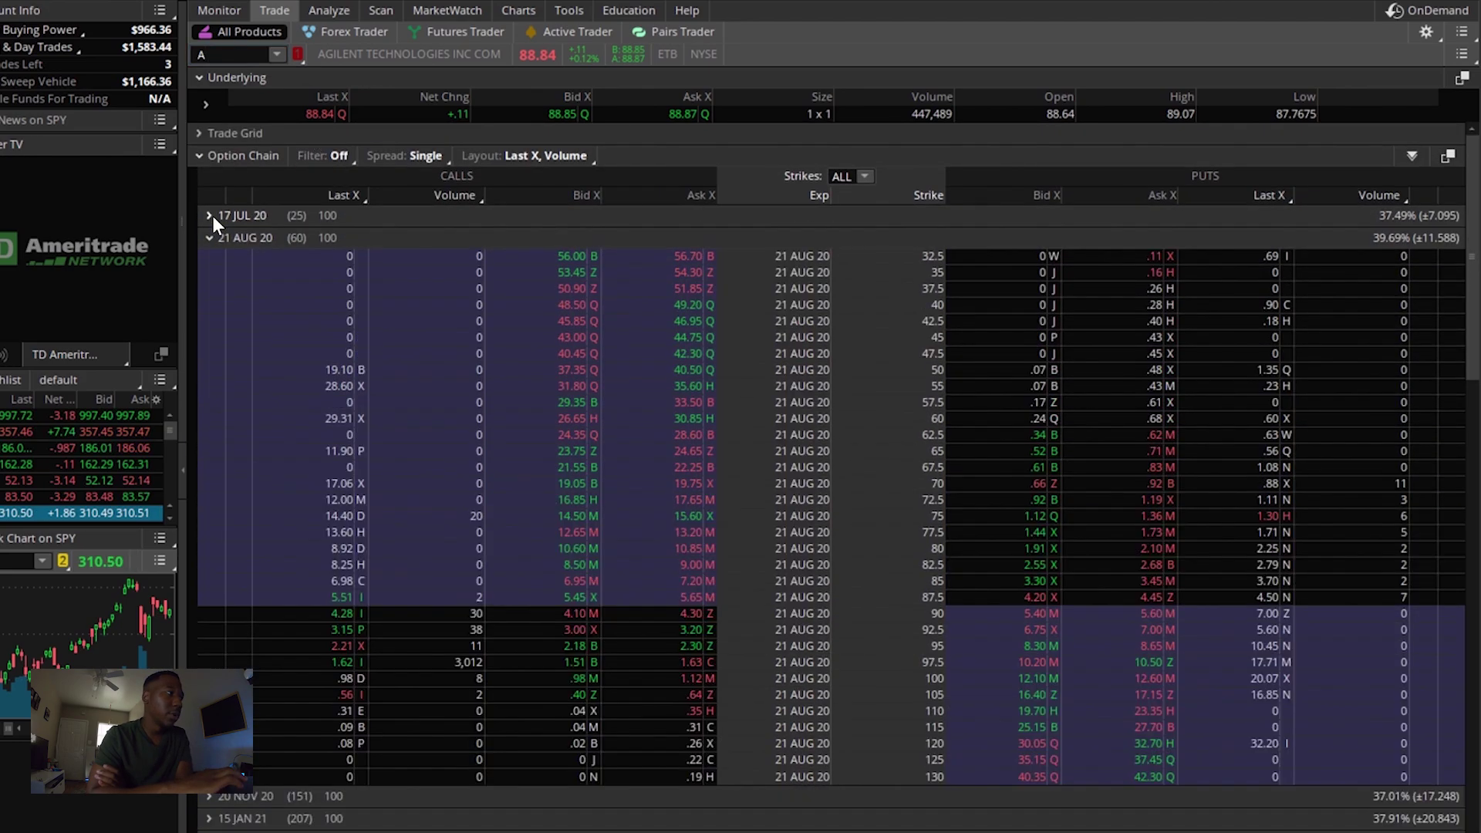
click(210, 238)
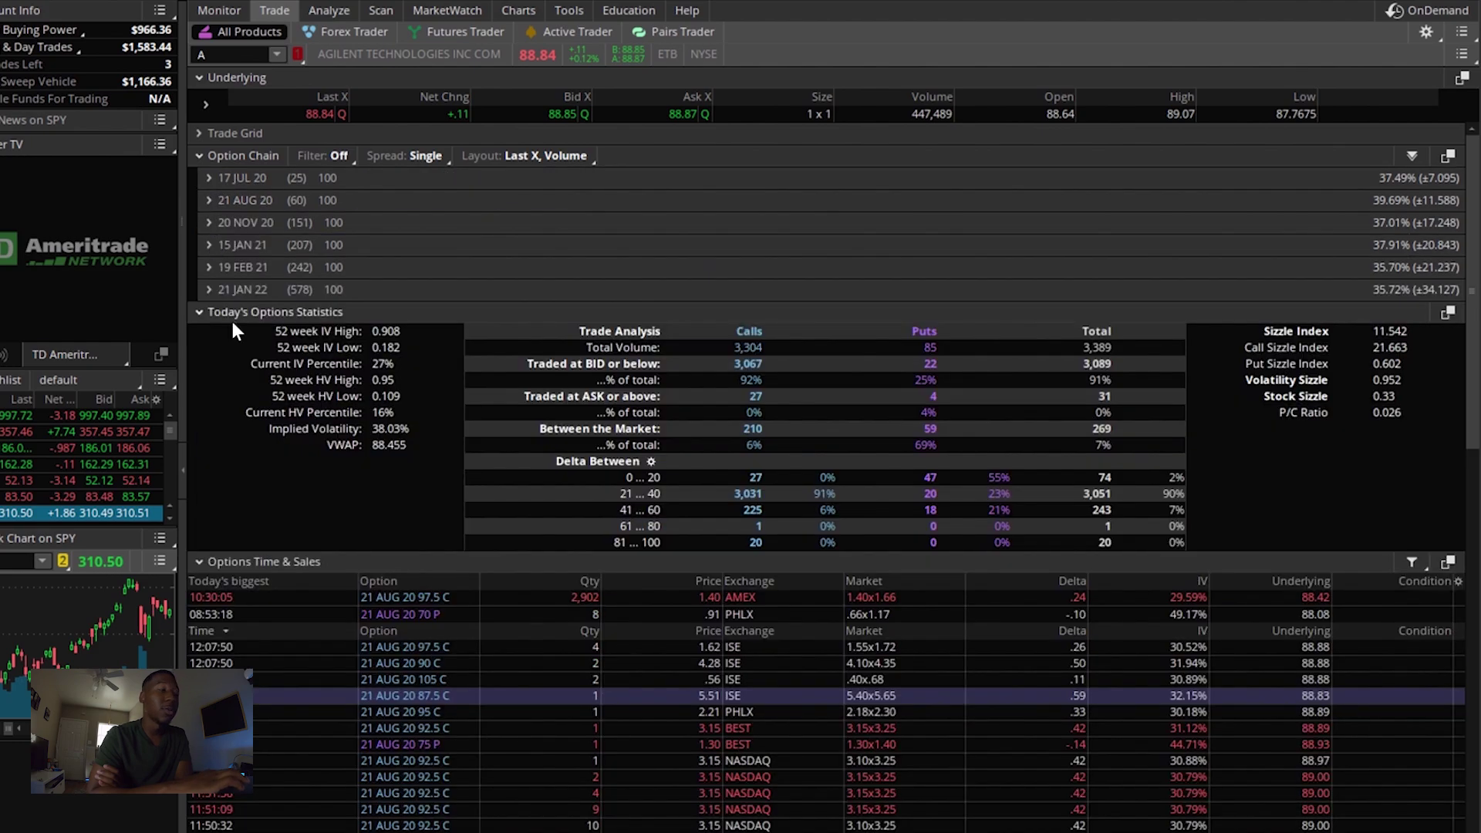
click(198, 558)
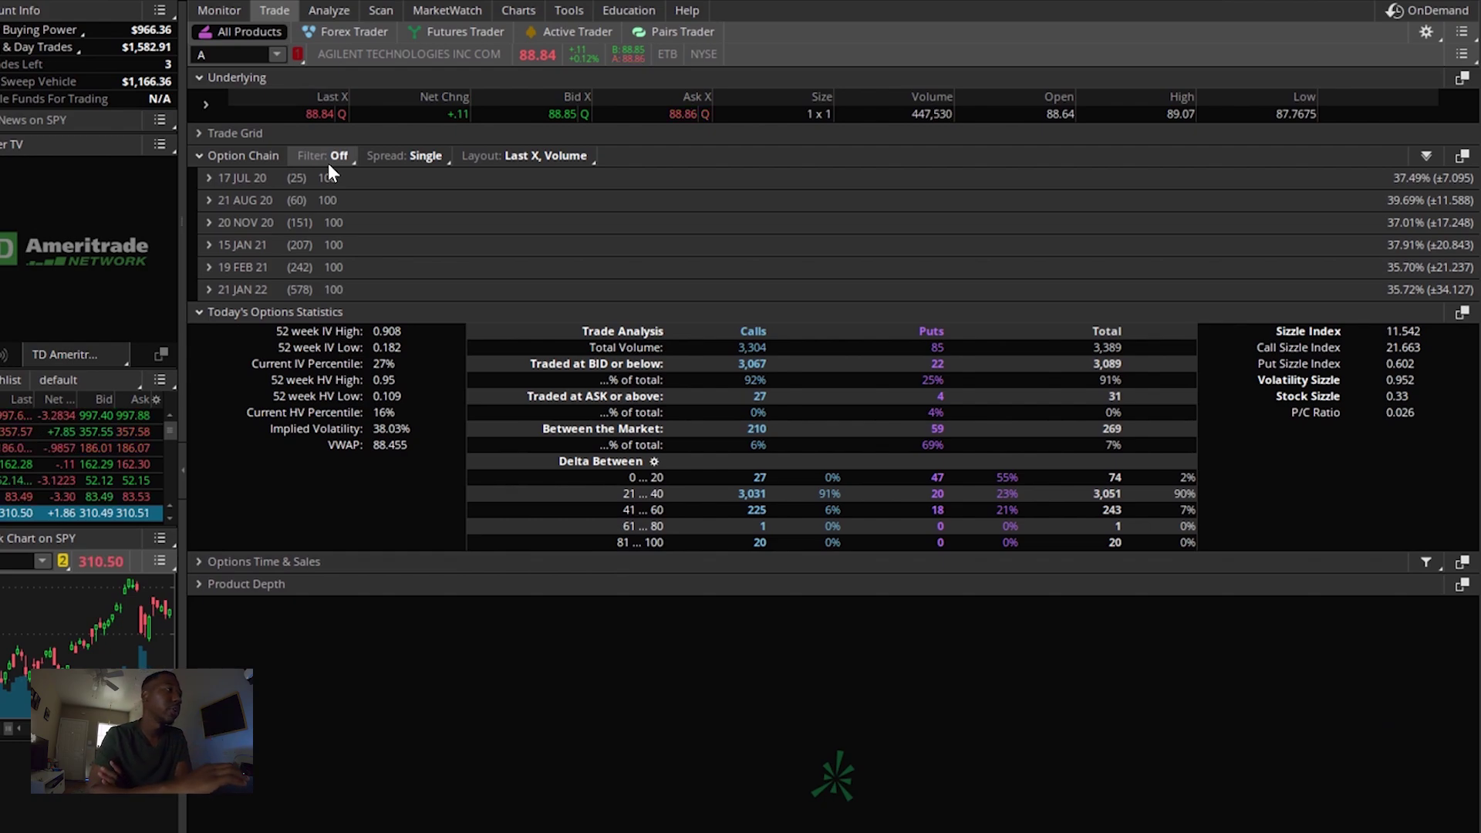
click(208, 178)
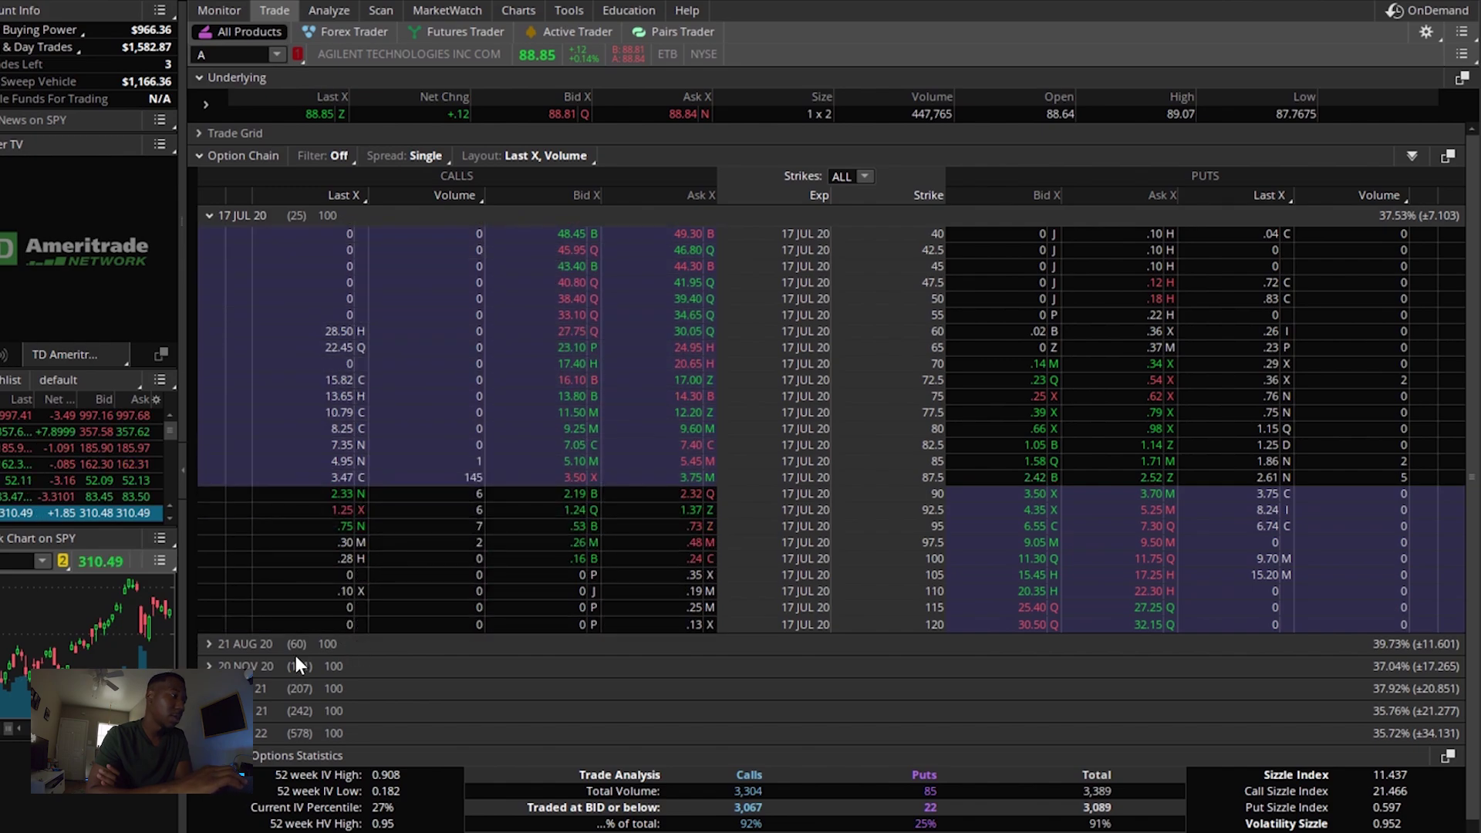
Expand the 21 AUG 20 expiration and scroll its strikes down to the 97.5 call's 3,012 volume.
click(208, 643)
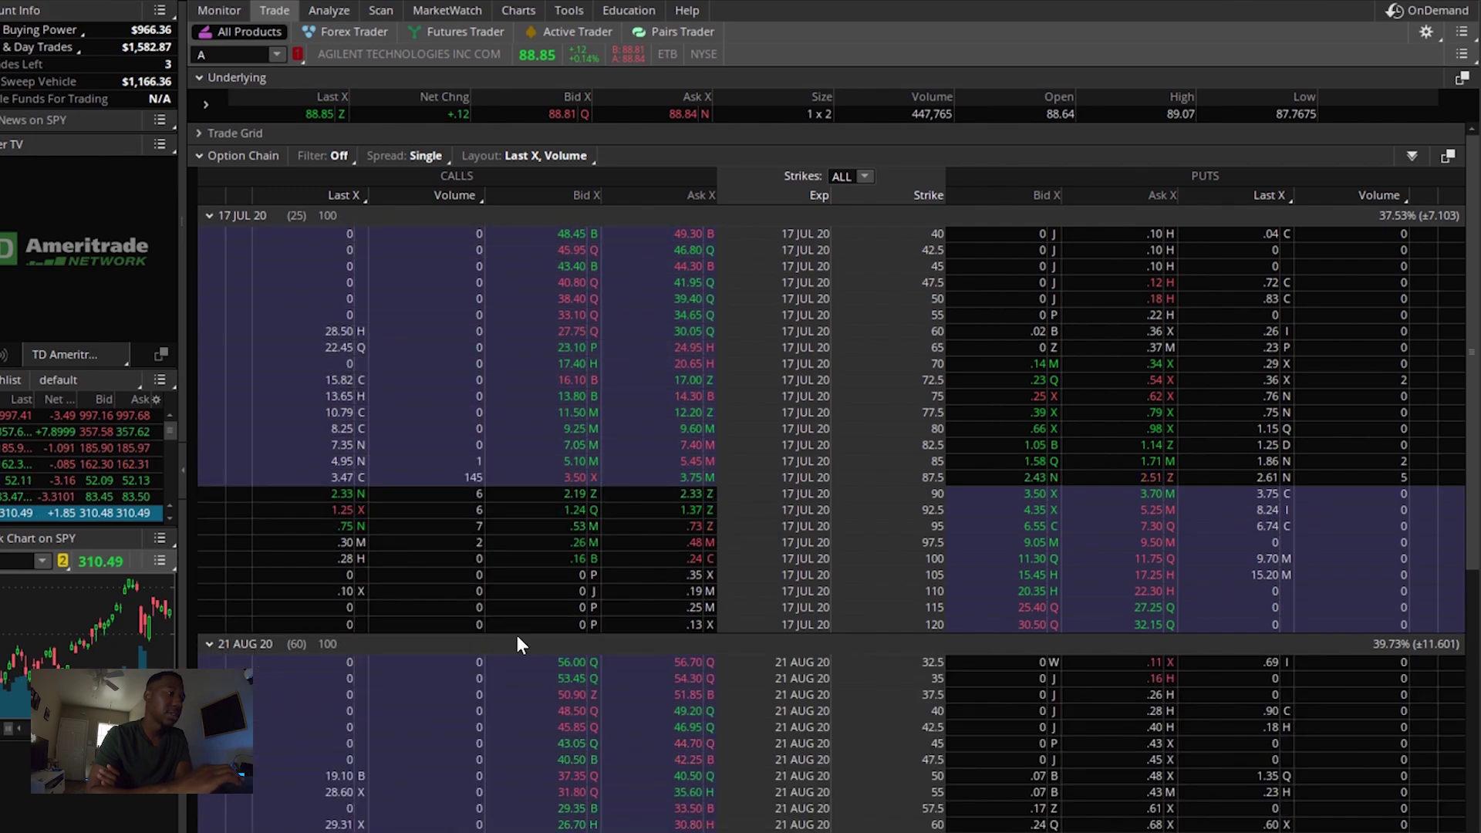
scroll(463, 594, down, 2)
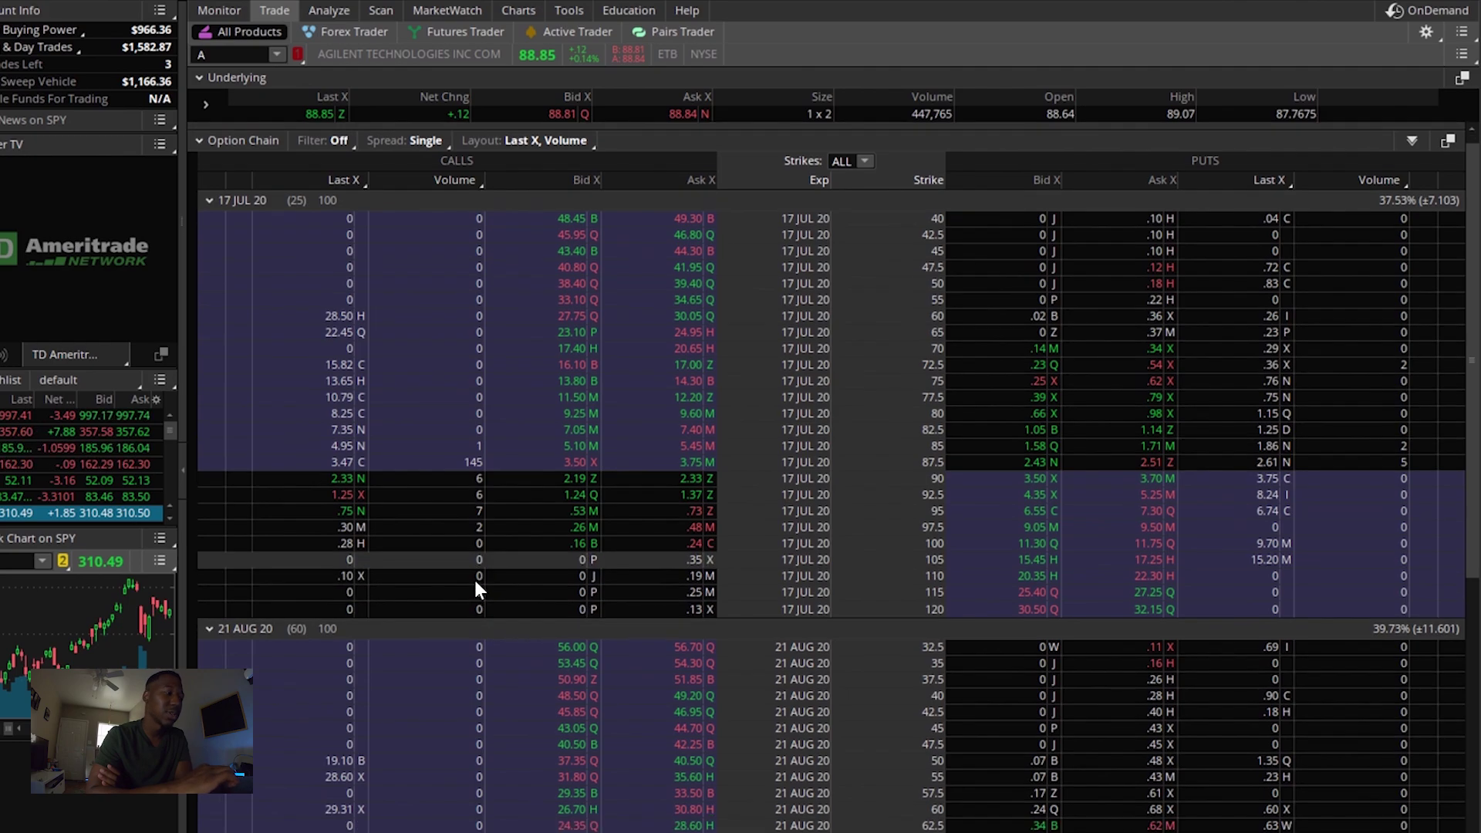
scroll(475, 586, down, 2)
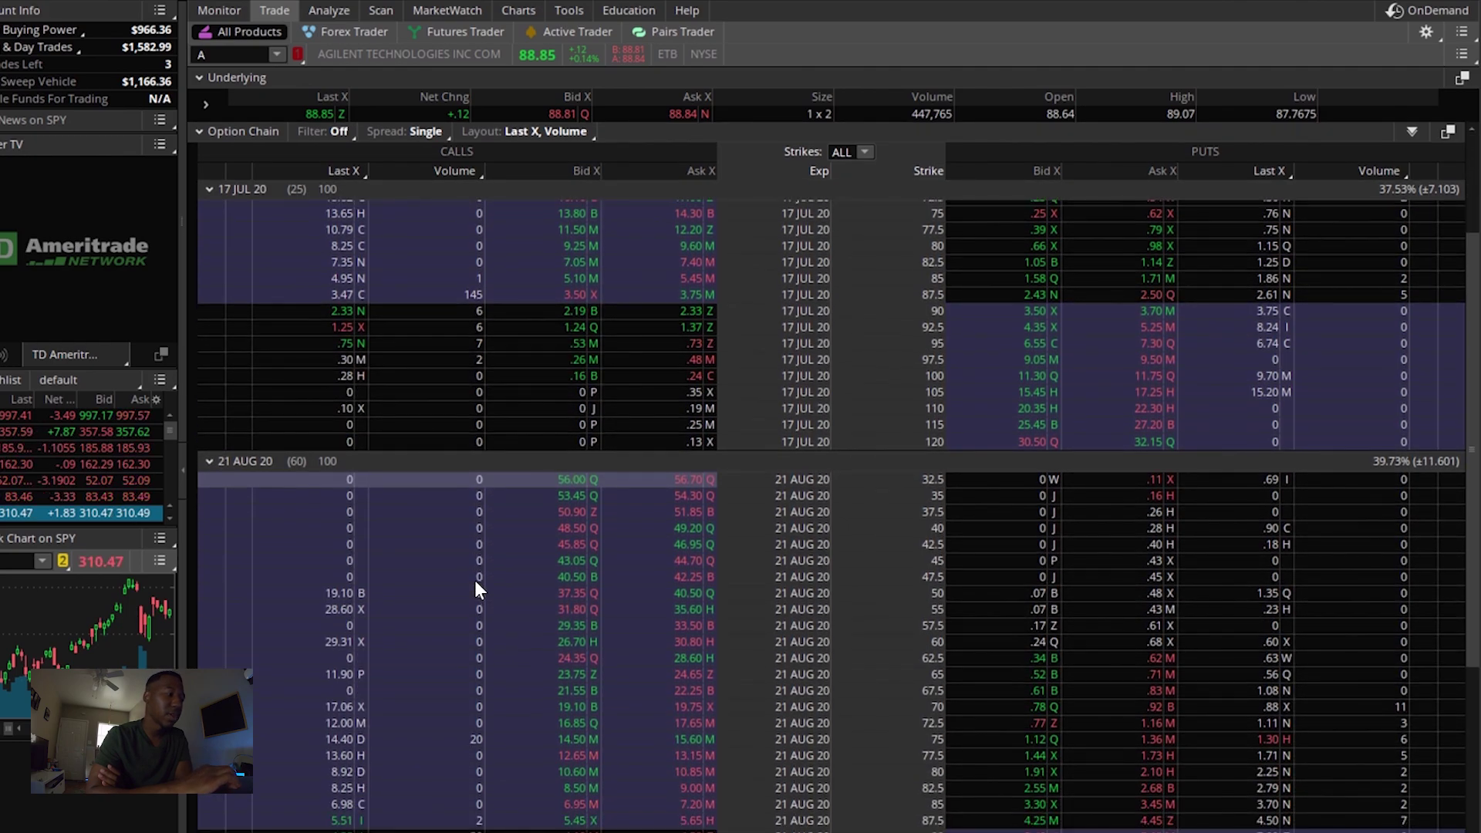
scroll(617, 549, down, 3)
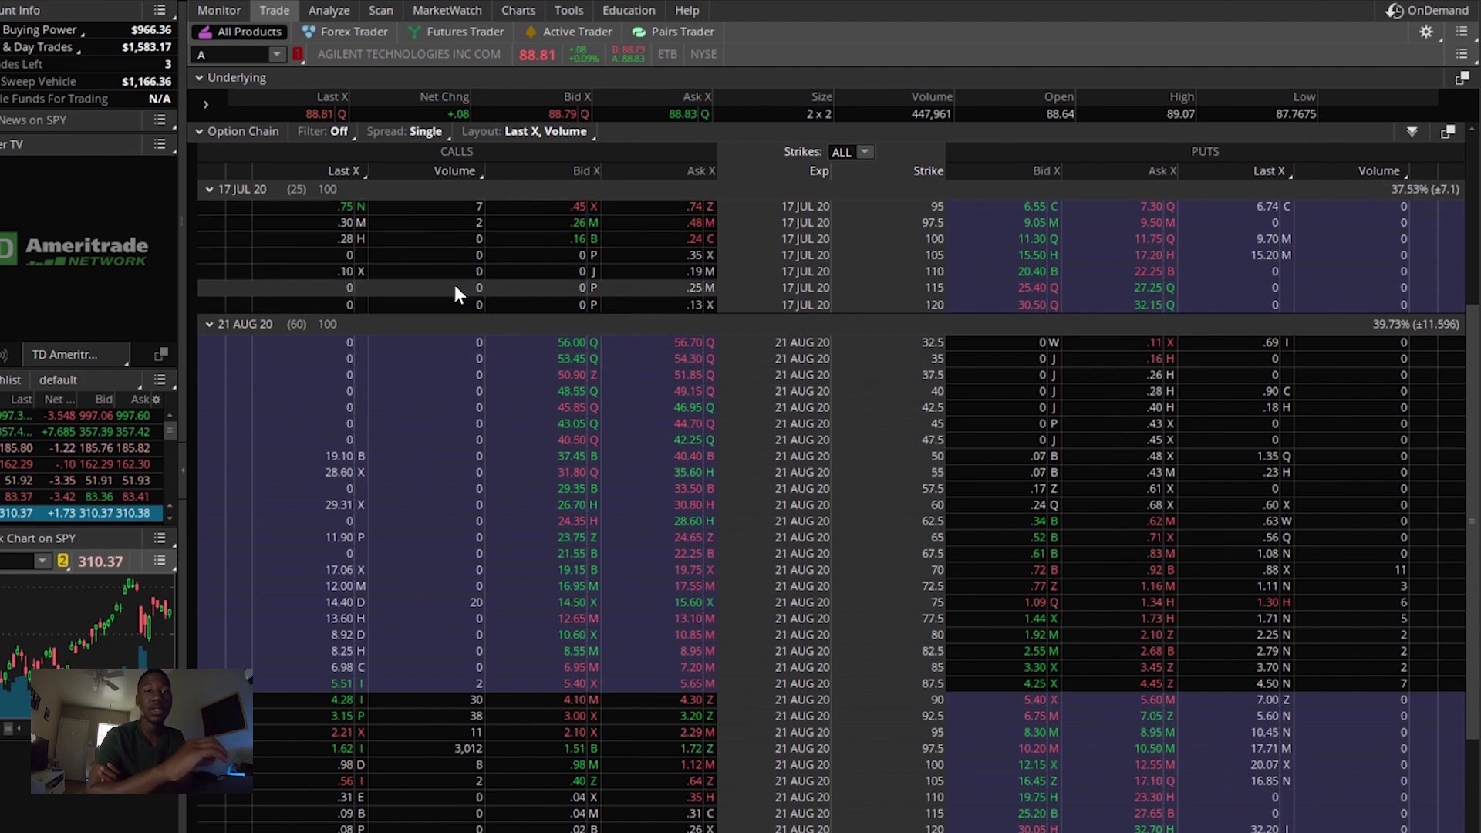
click(474, 173)
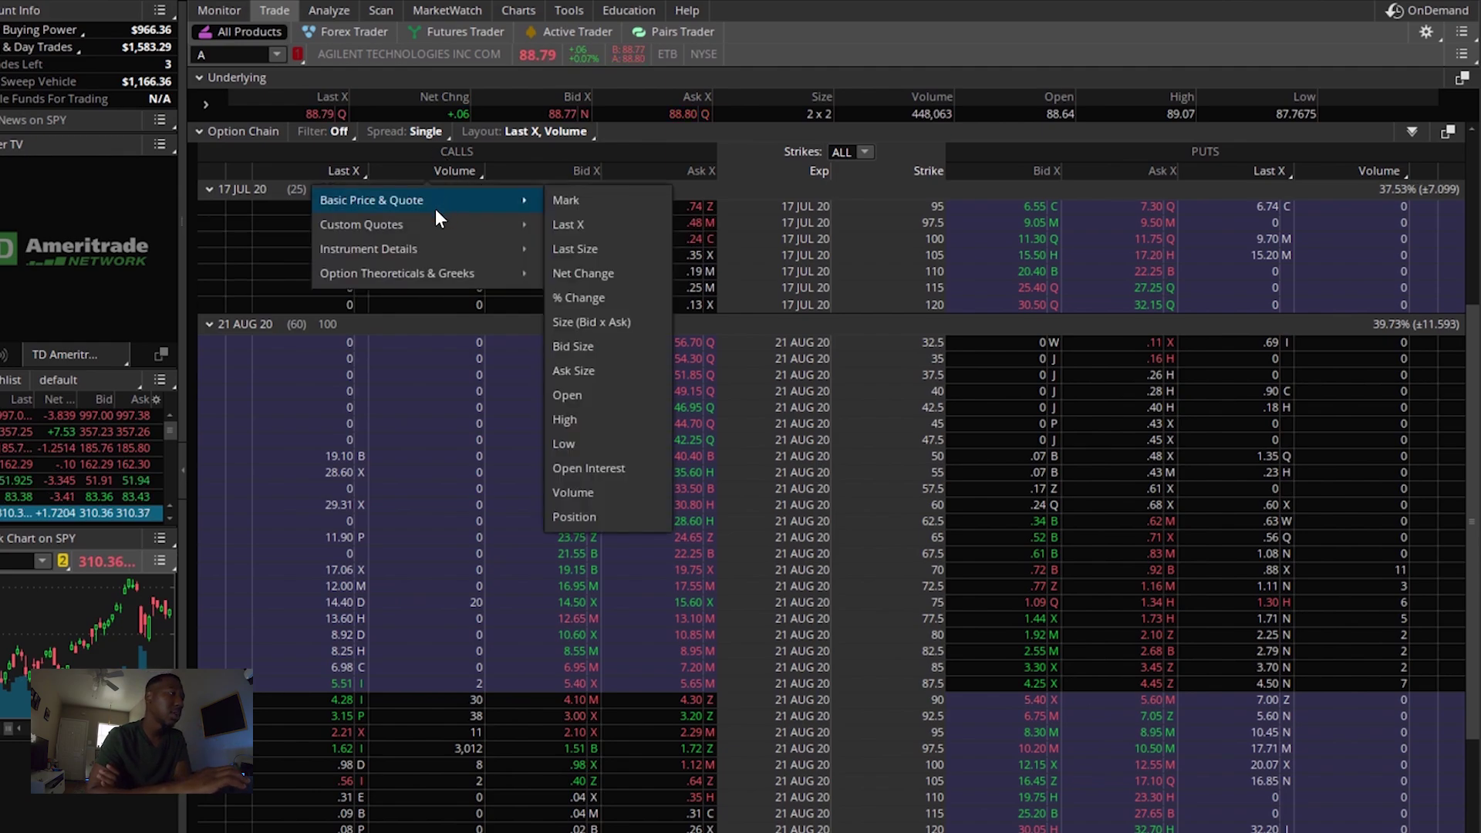
mouse_move(463, 273)
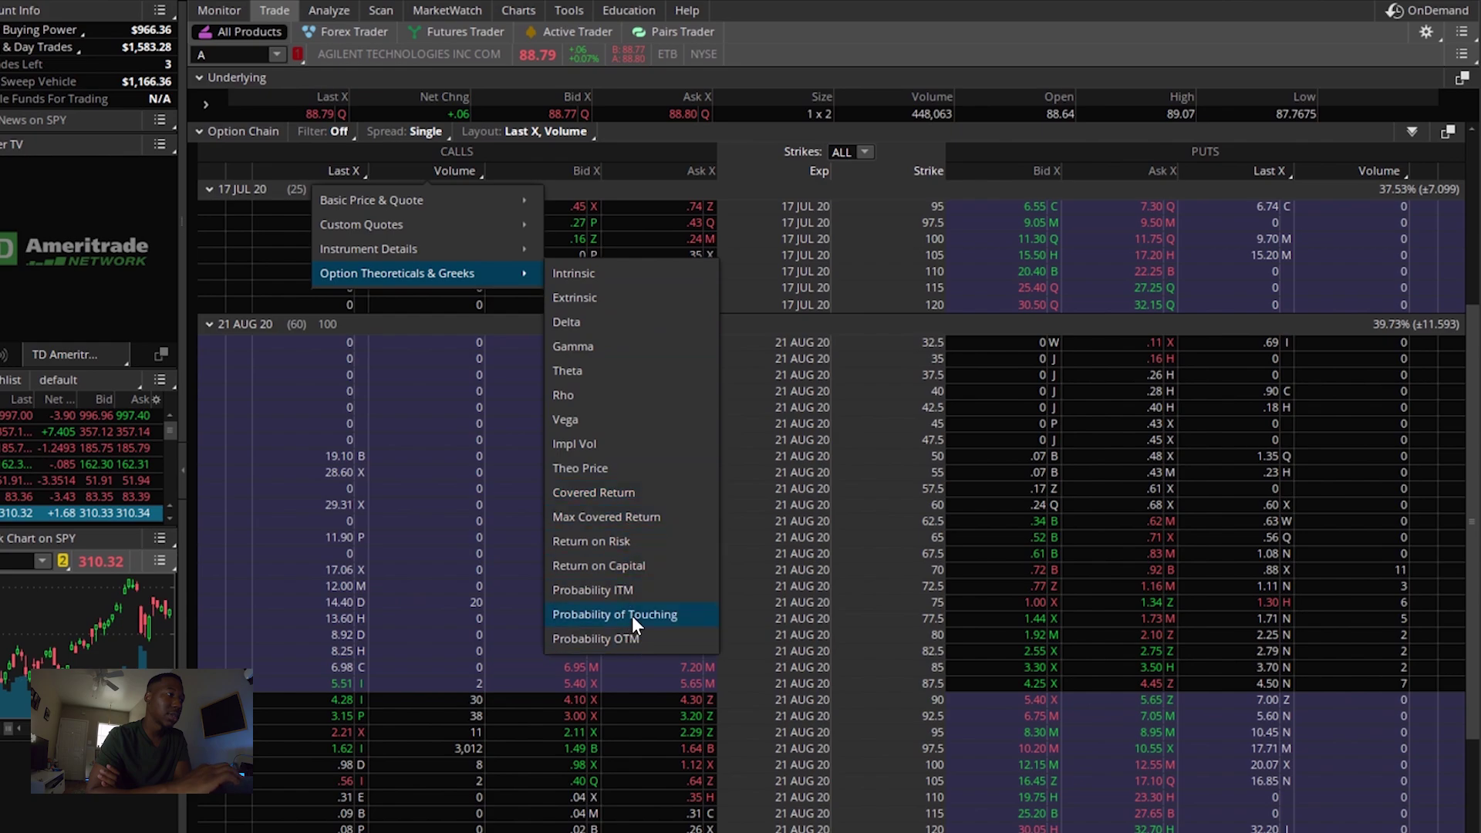
mouse_move(525, 197)
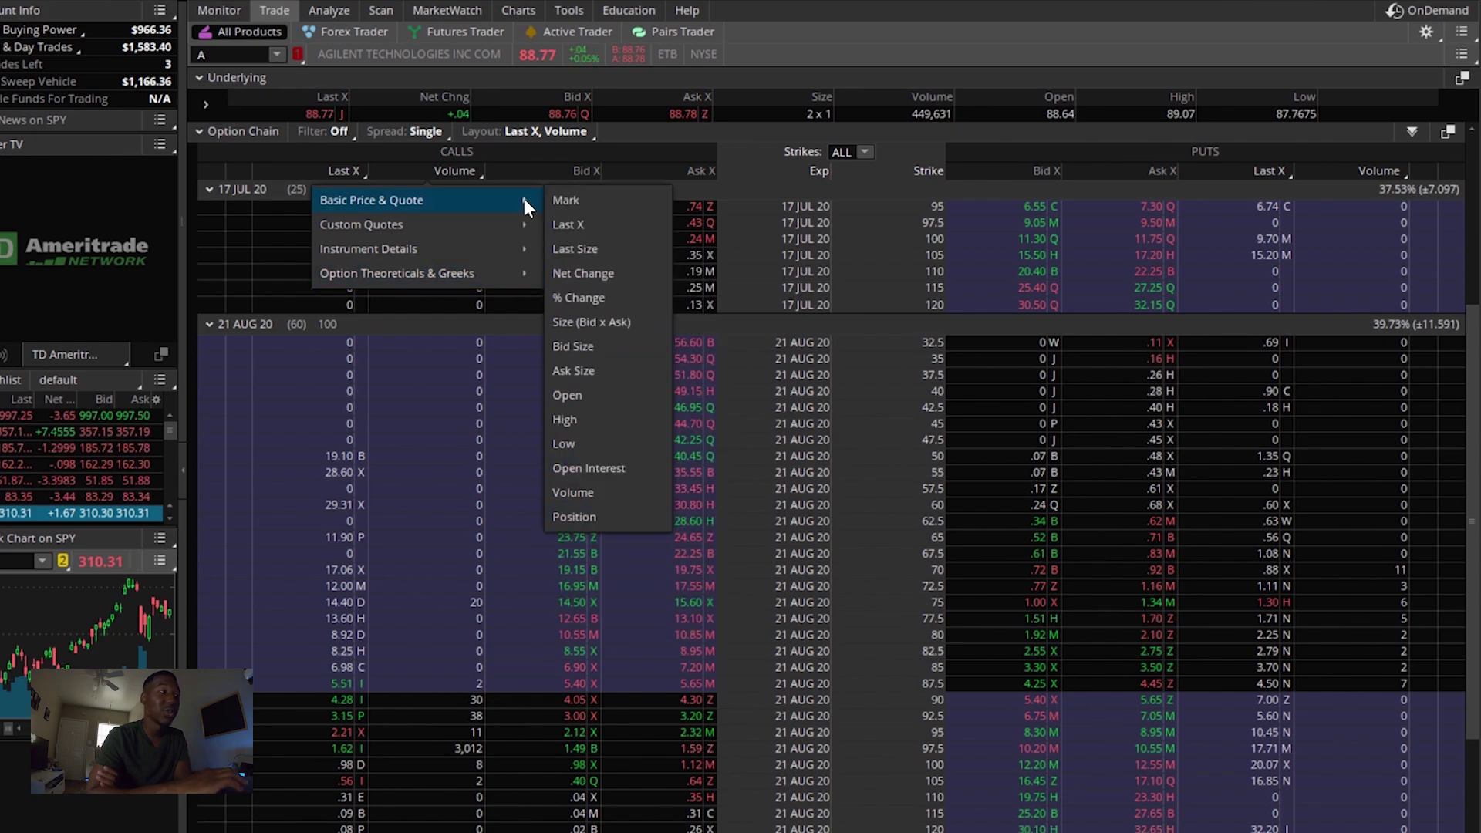
click(622, 492)
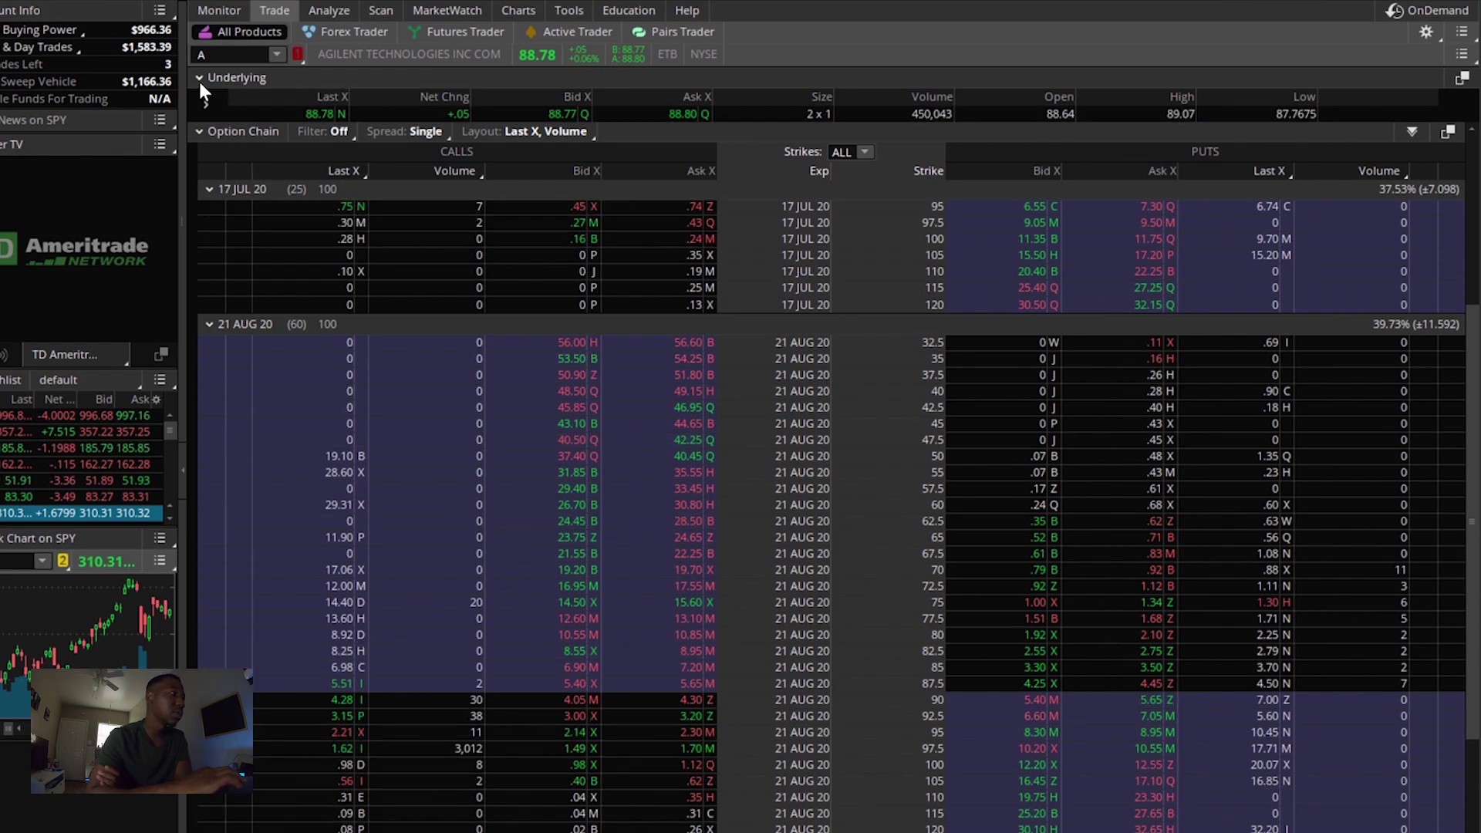
Collapse the option chain, expand Options Time & Sales, and scroll to the 10:30:05 trade of 2,902 calls.
click(199, 131)
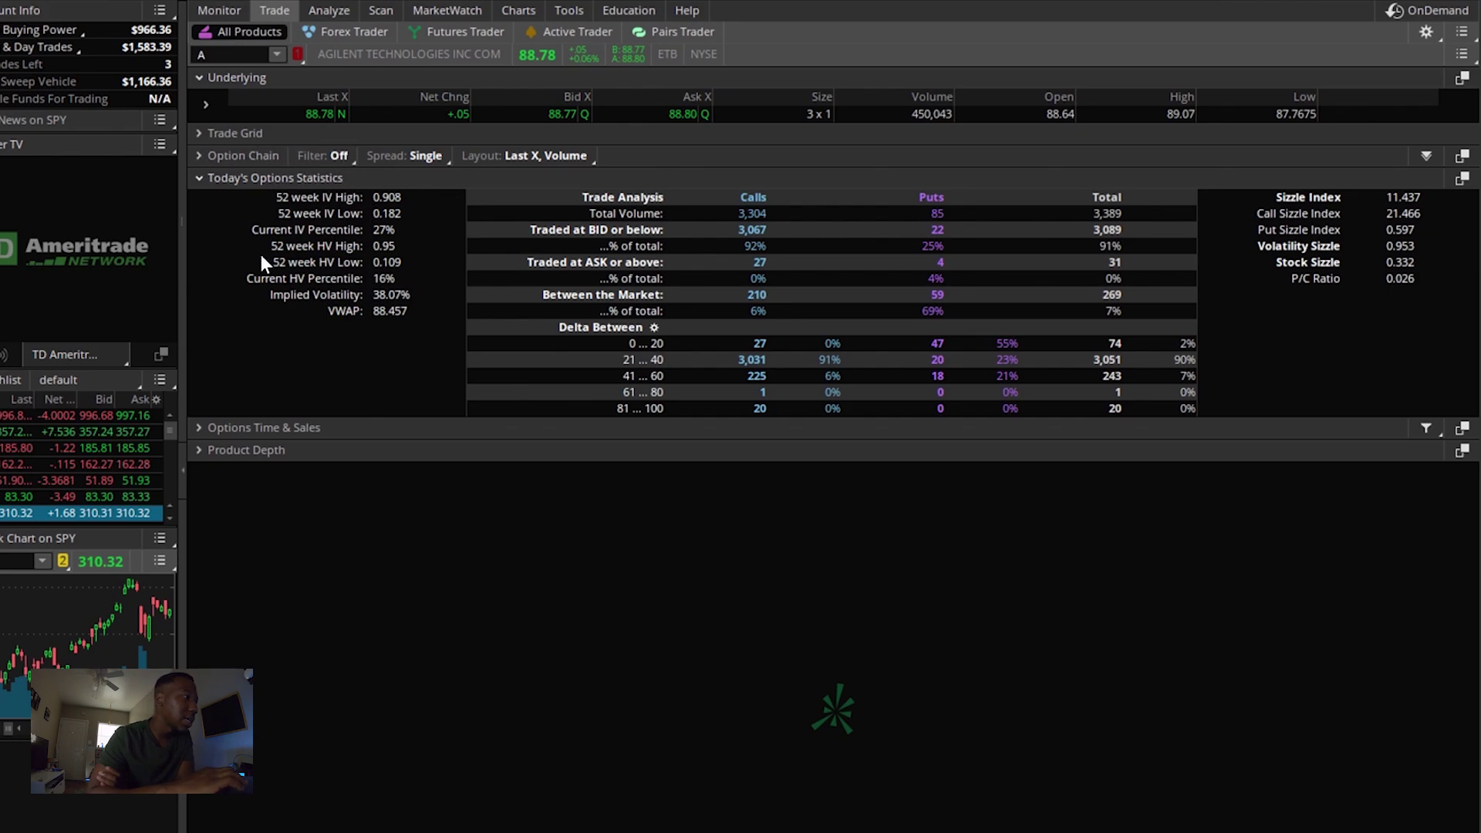
click(316, 426)
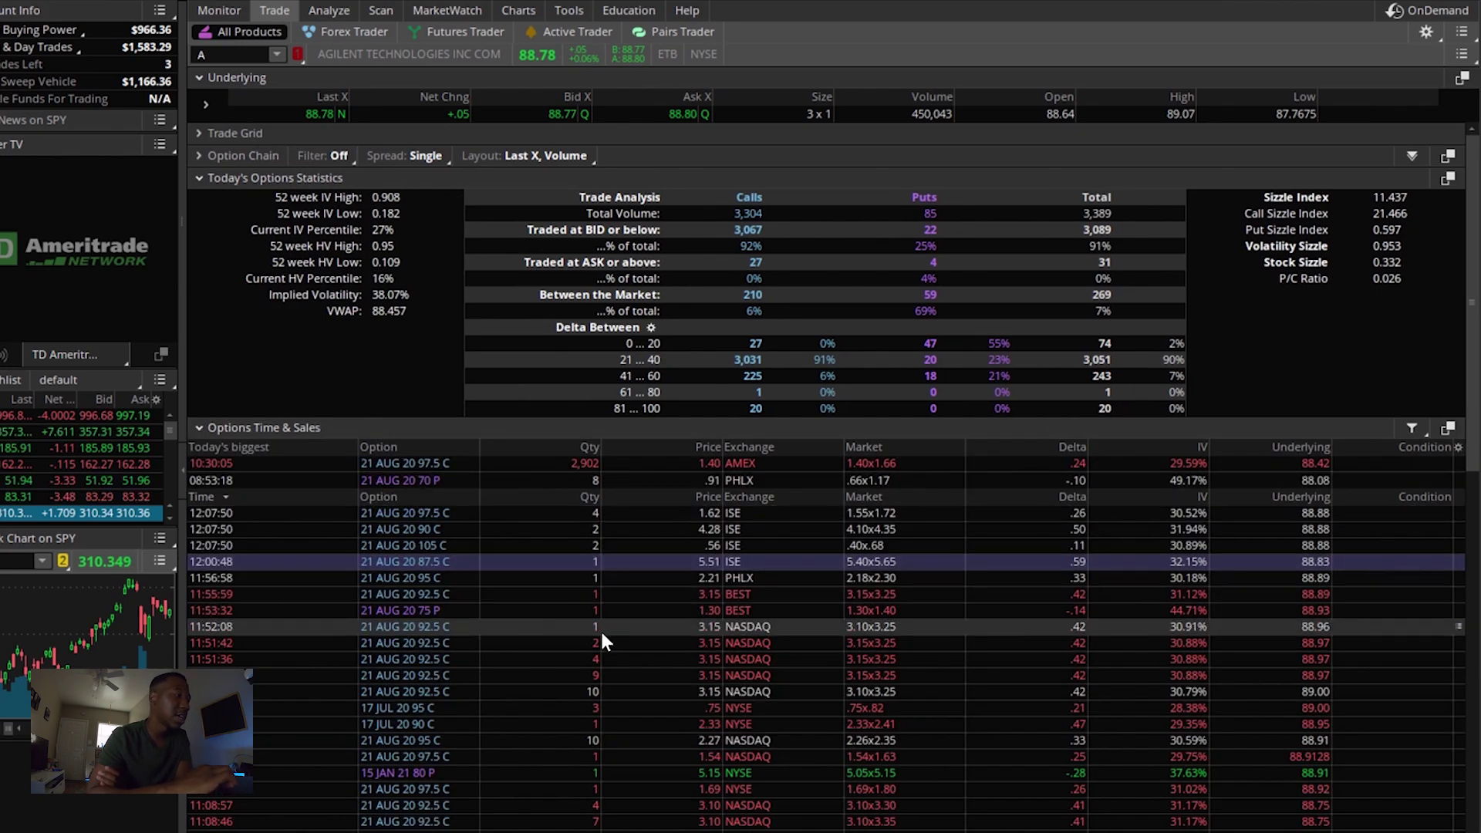
scroll(600, 631, down, 1)
scroll(598, 744, down, 3)
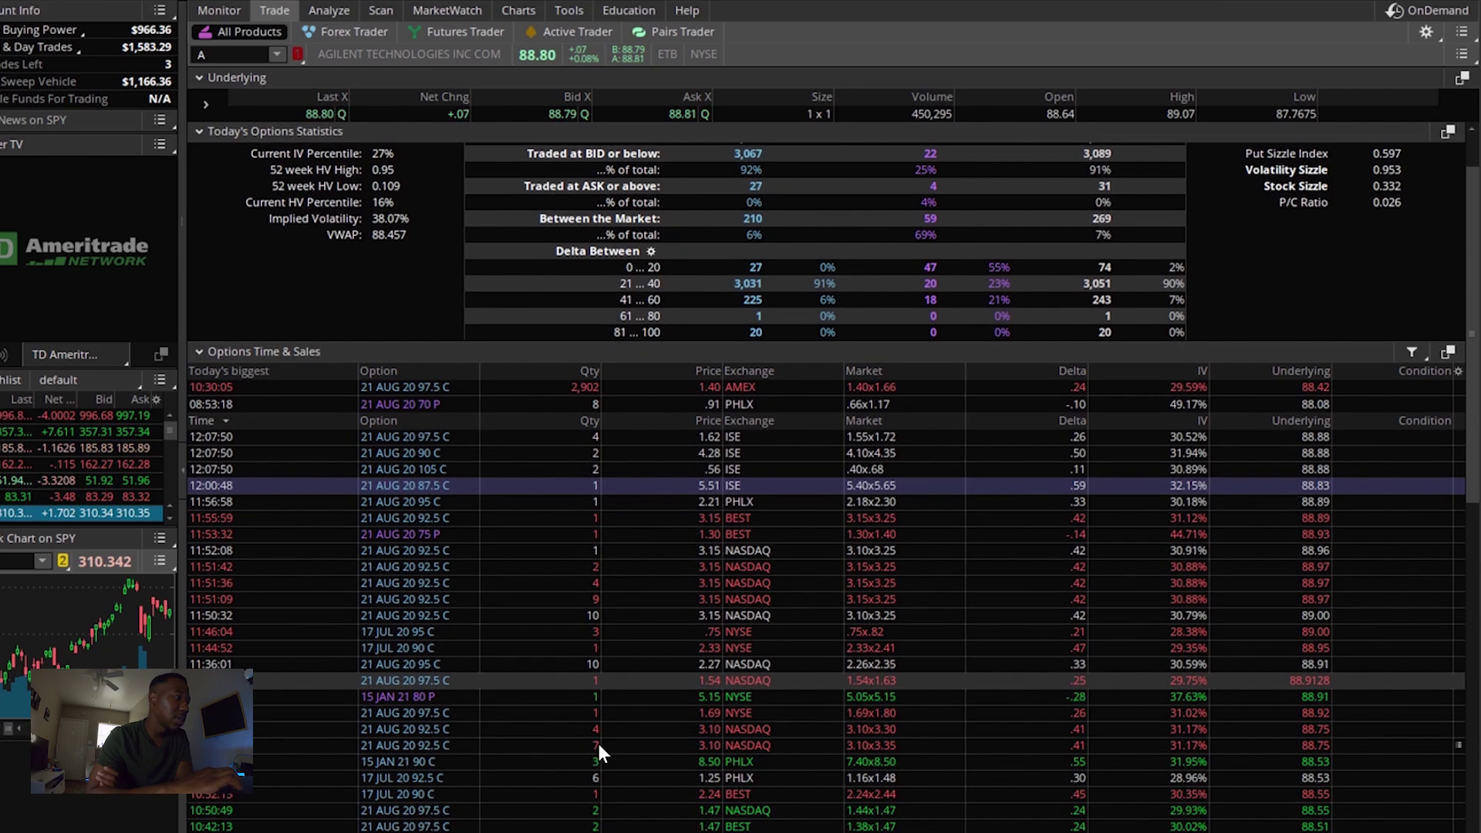
scroll(598, 743, down, 8)
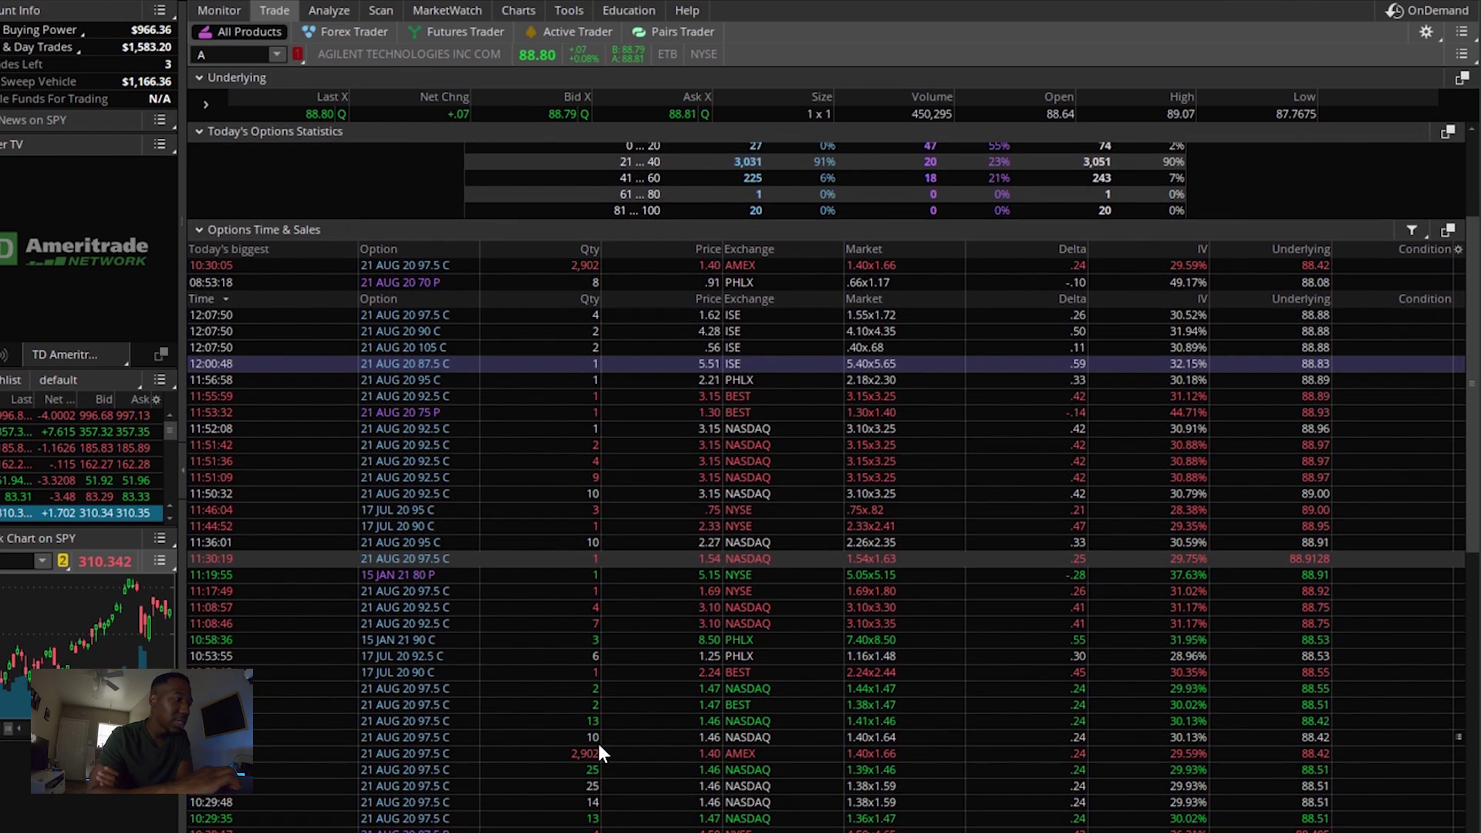
scroll(598, 743, down, 3)
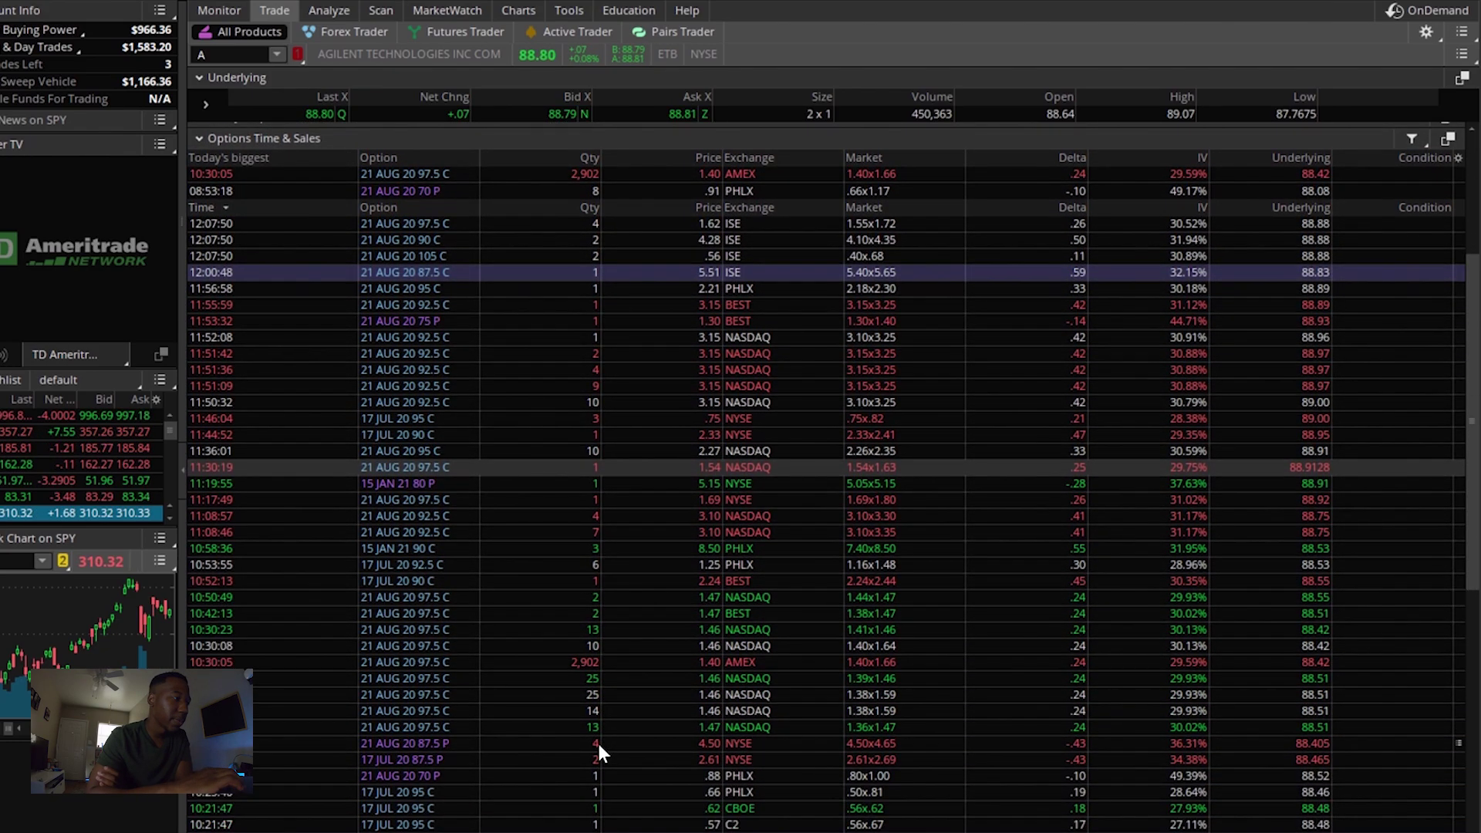
scroll(598, 743, down, 3)
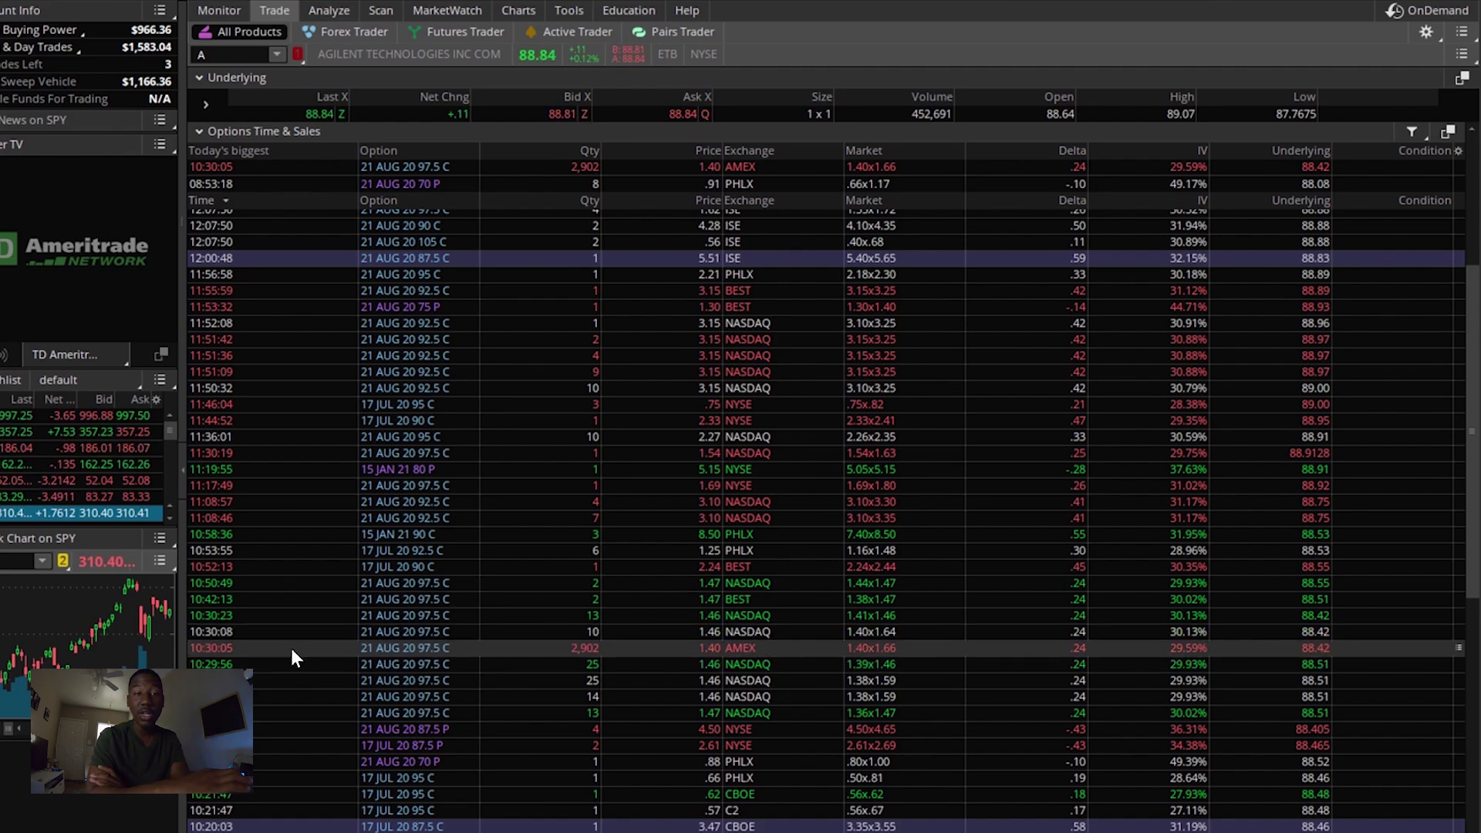
Open A's chart and switch its timeframe to 10 D : 30m, then to 1 D : 1m.
mouse_move(509, 14)
click(509, 11)
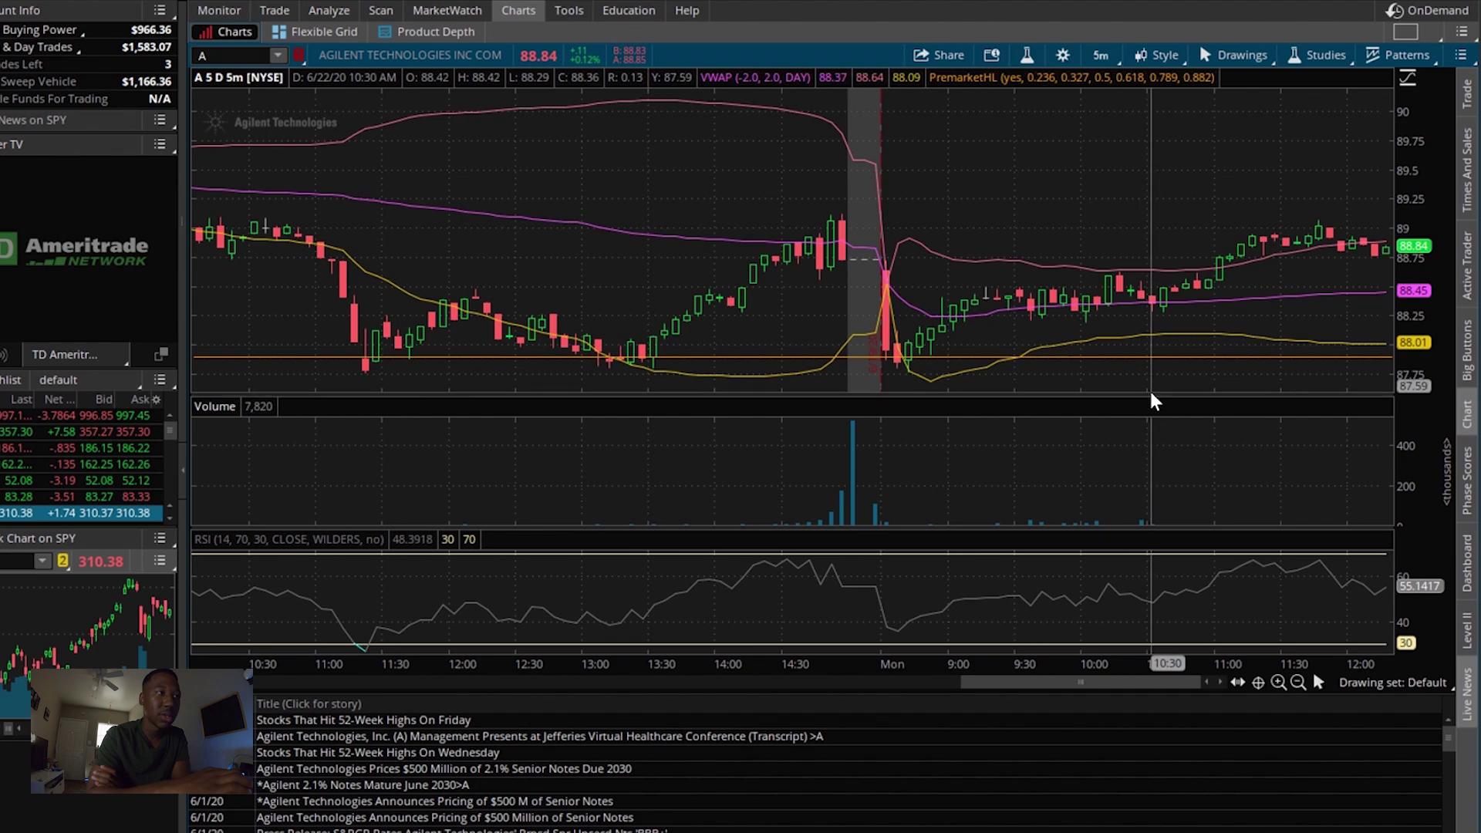
click(1100, 55)
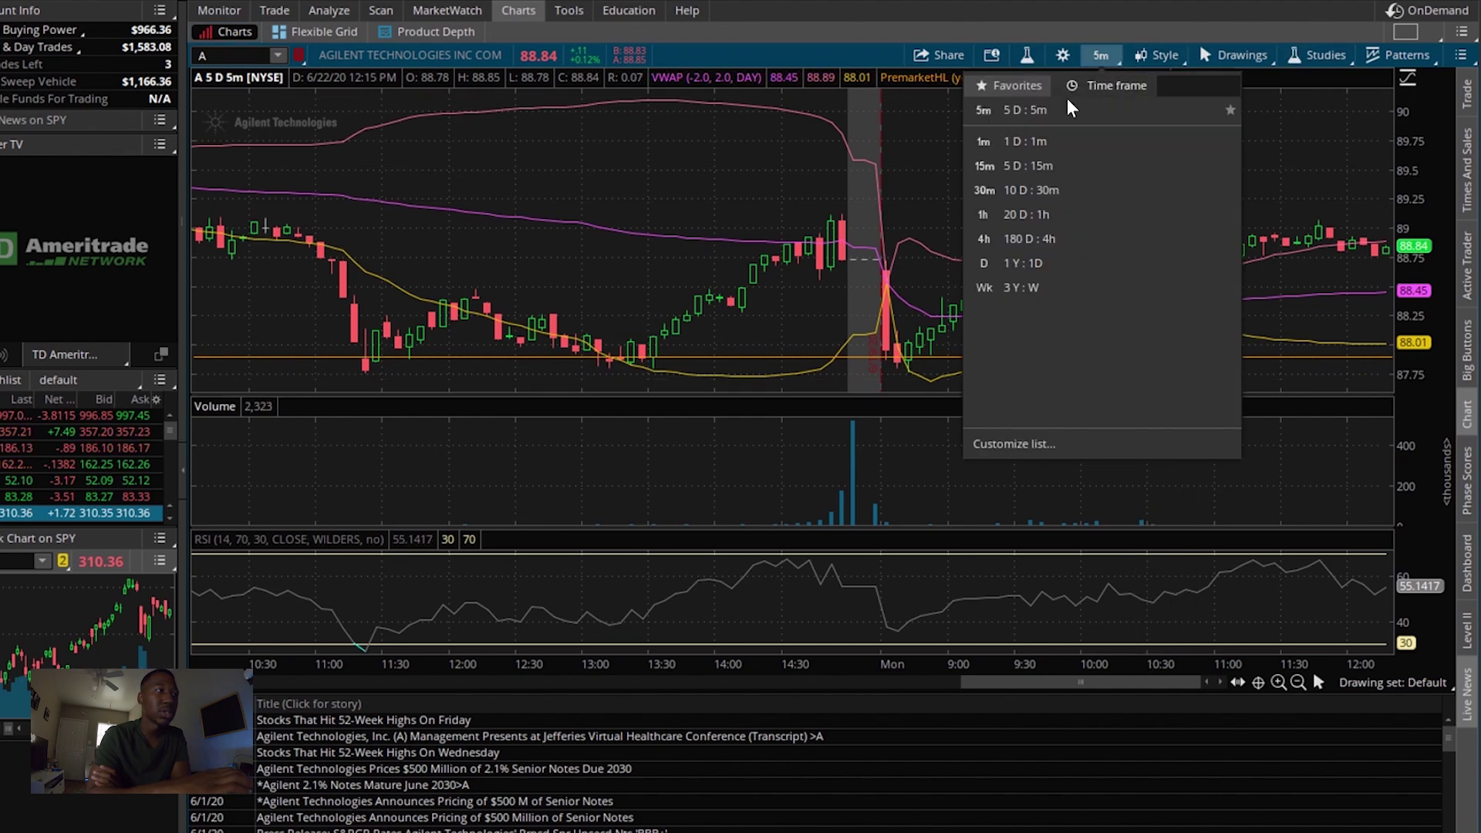
click(1045, 190)
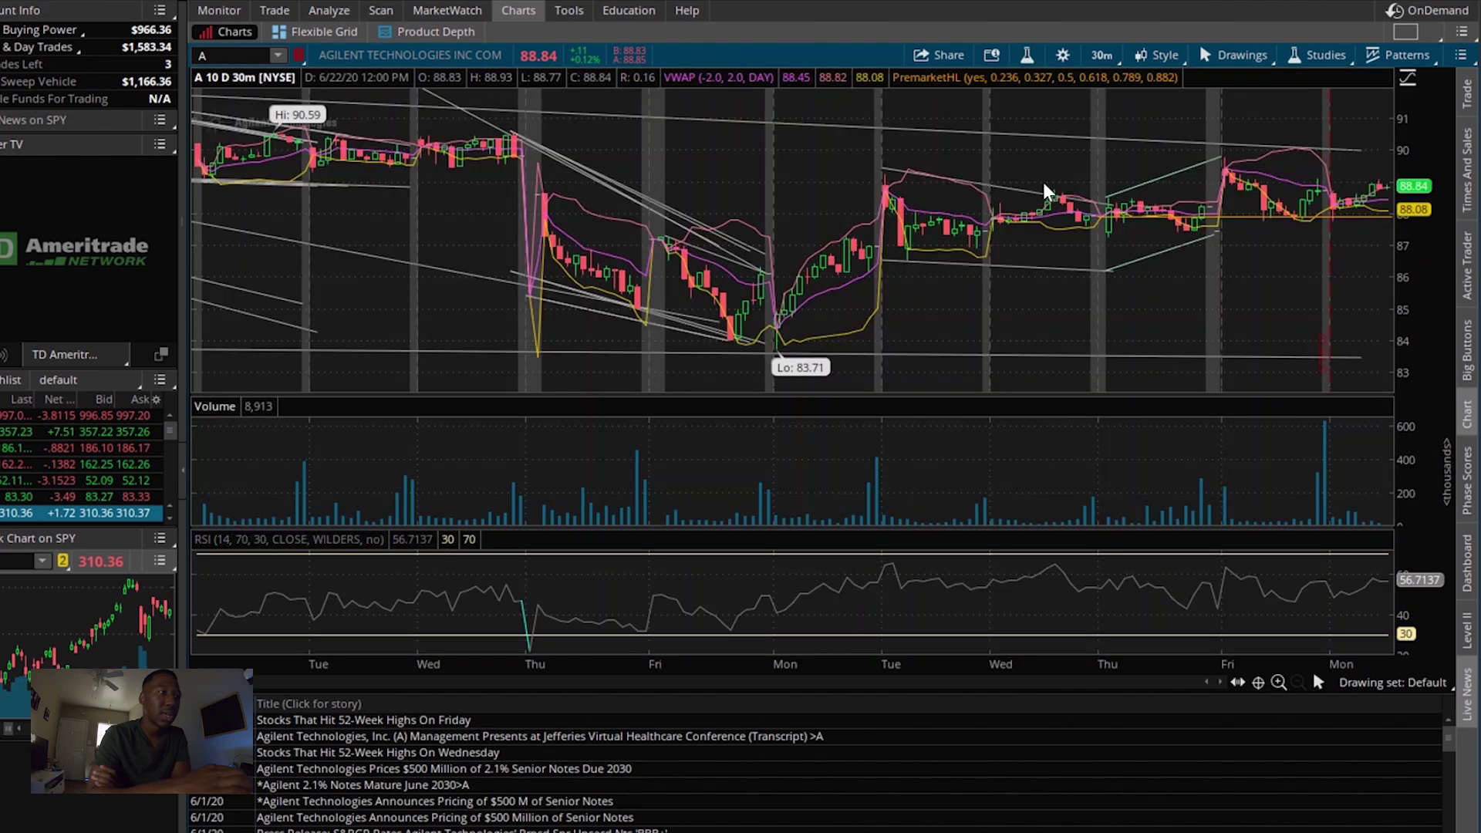
scroll(1045, 190, up, 10)
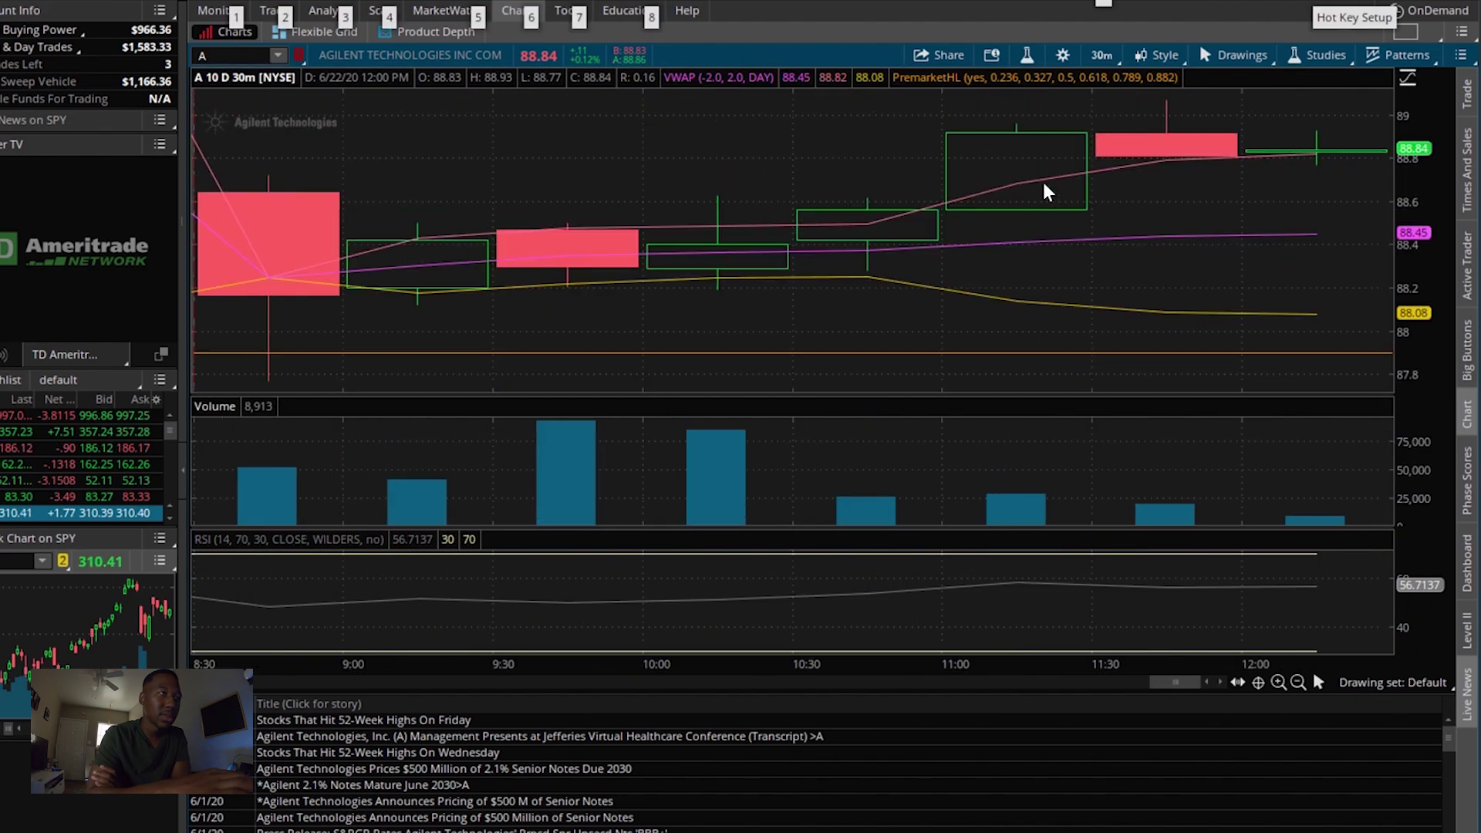
click(1100, 55)
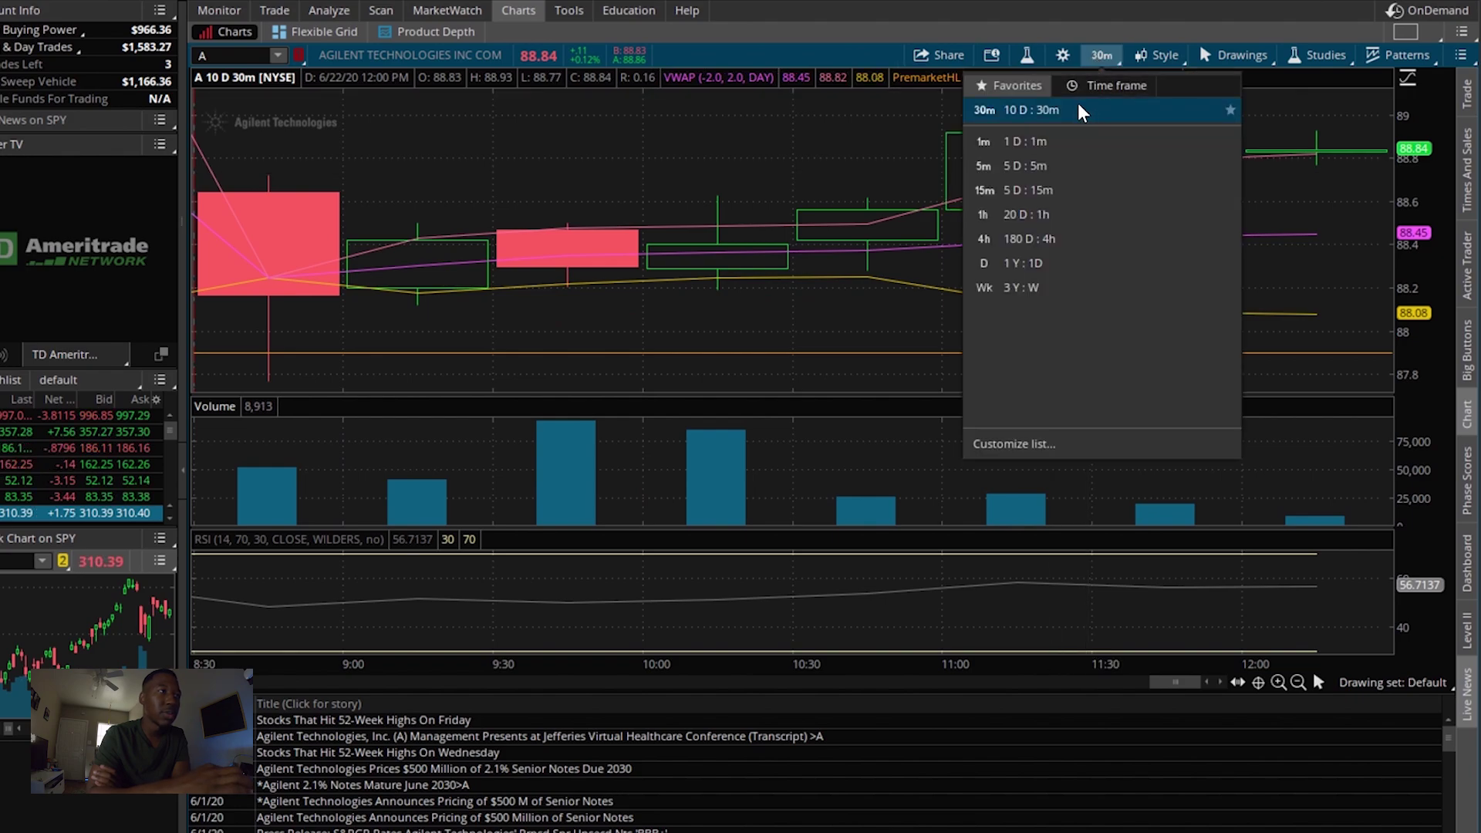
click(1061, 144)
scroll(1171, 315, up, 5)
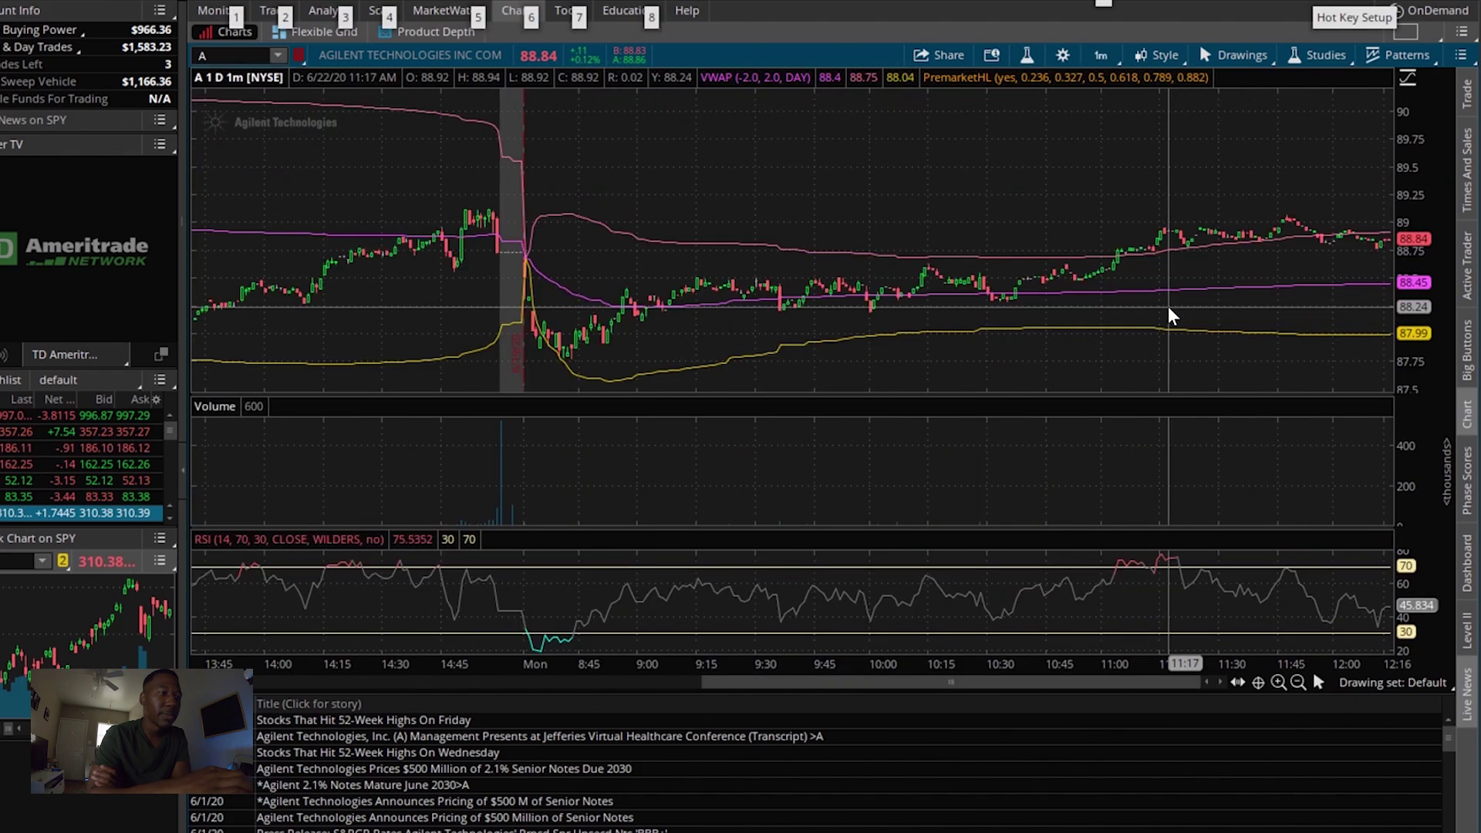
scroll(437, 275, up, 2)
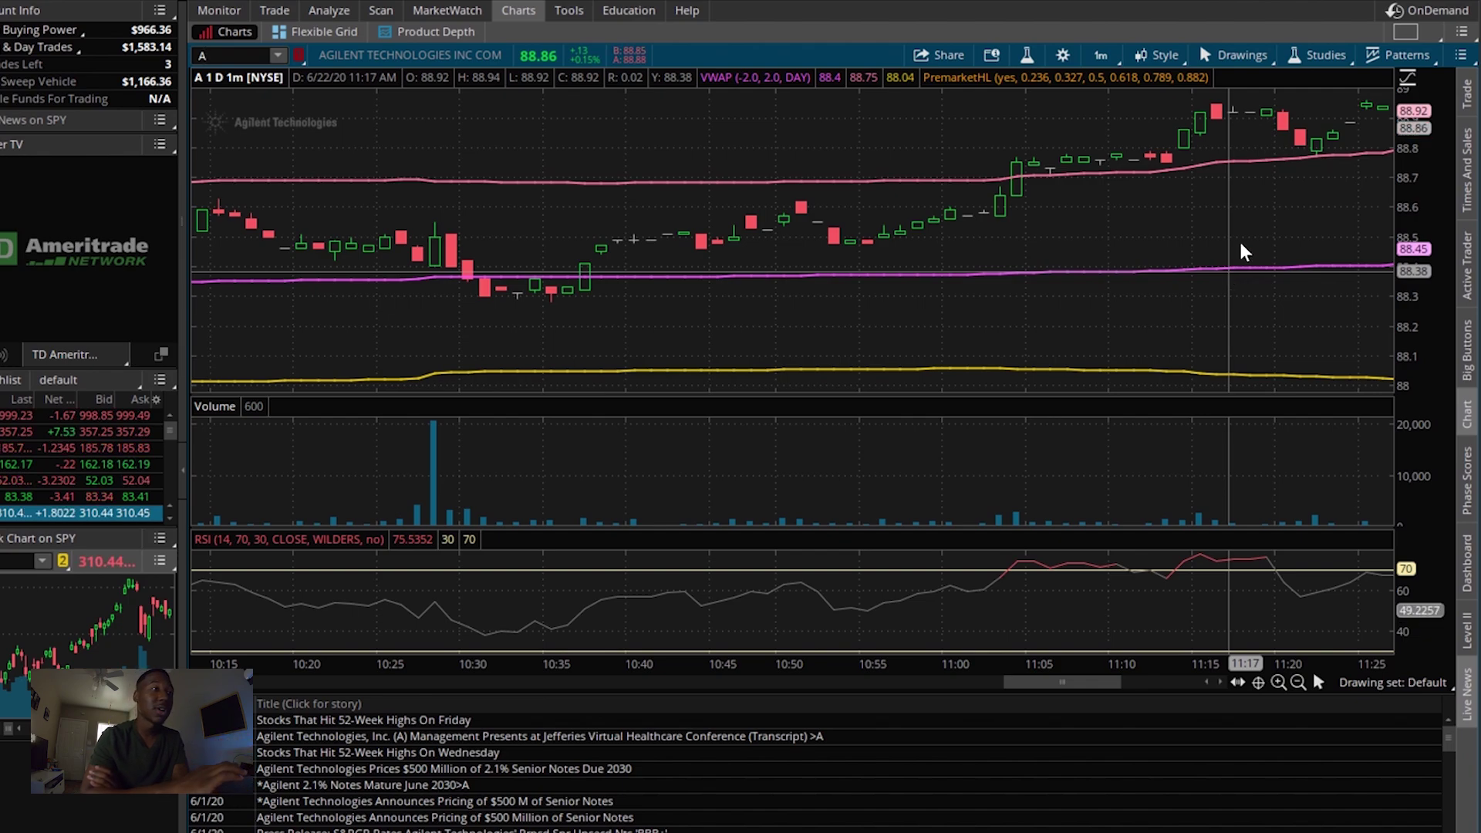
scroll(1325, 252, down, 5)
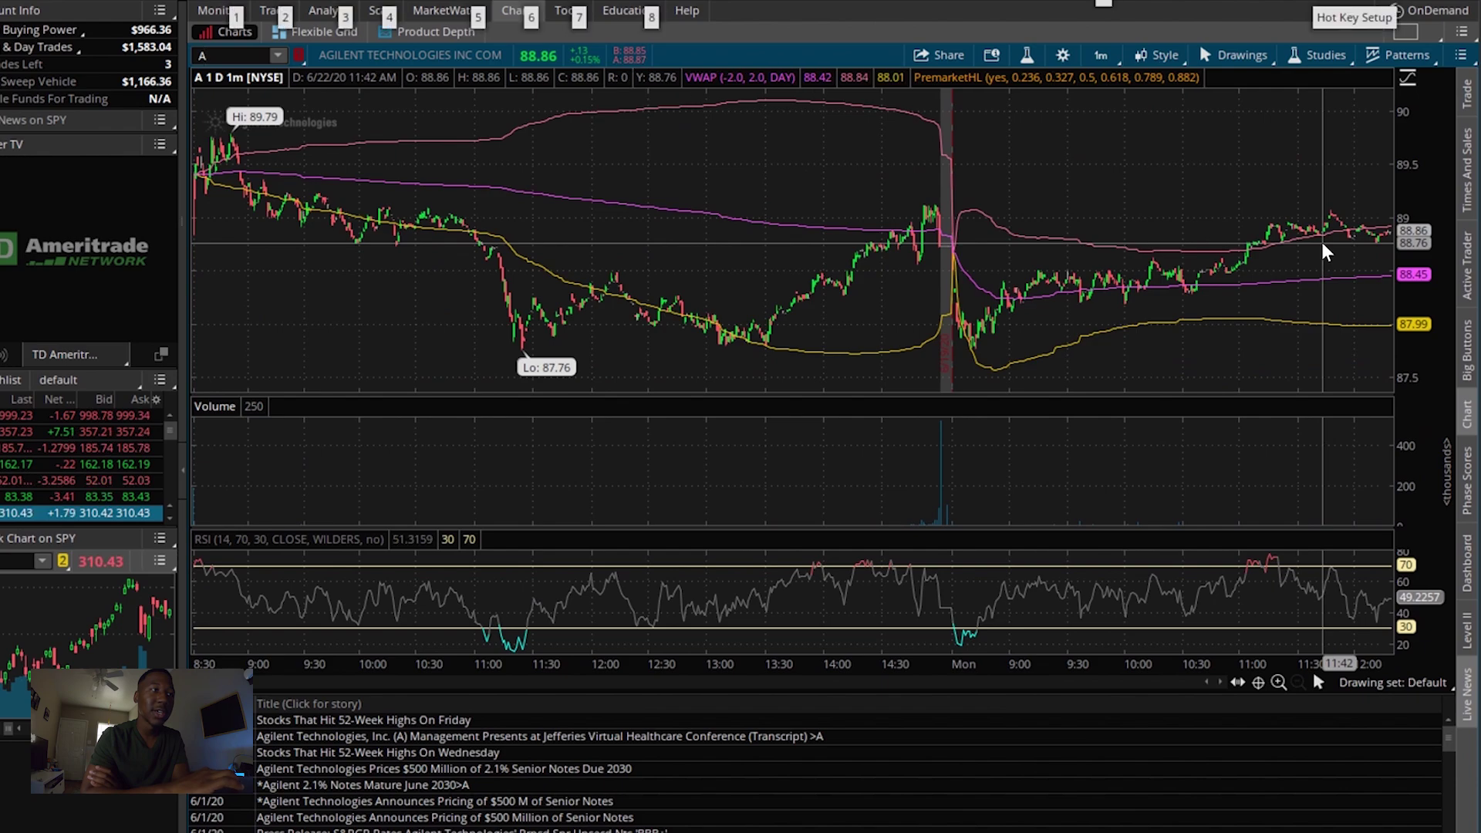